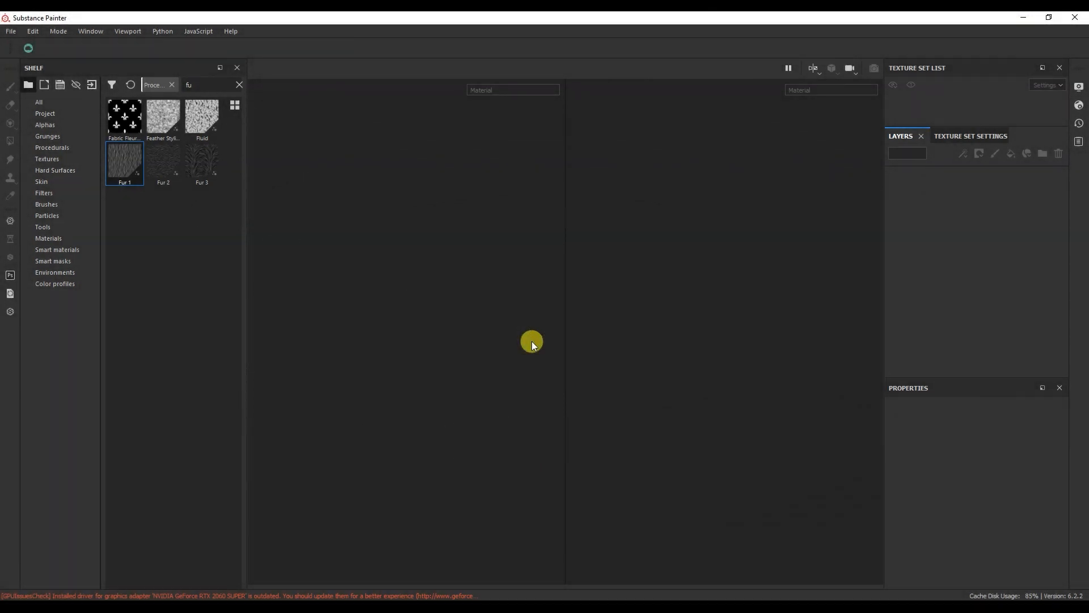
# - Create a PBR - Metallic Roughness project from the model01_tex.fbx mesh, choosing a document resolution and keeping the DirectX normal format
pyautogui.click(11, 31)
pyautogui.click(17, 45)
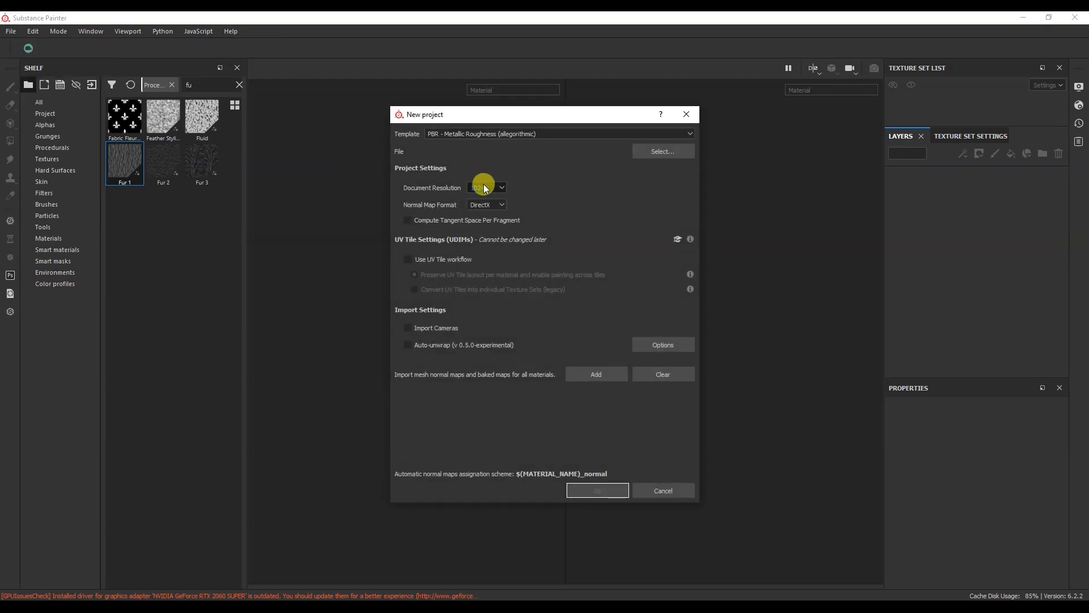
pyautogui.click(485, 188)
pyautogui.click(485, 227)
pyautogui.click(688, 150)
pyautogui.doubleClick(554, 229)
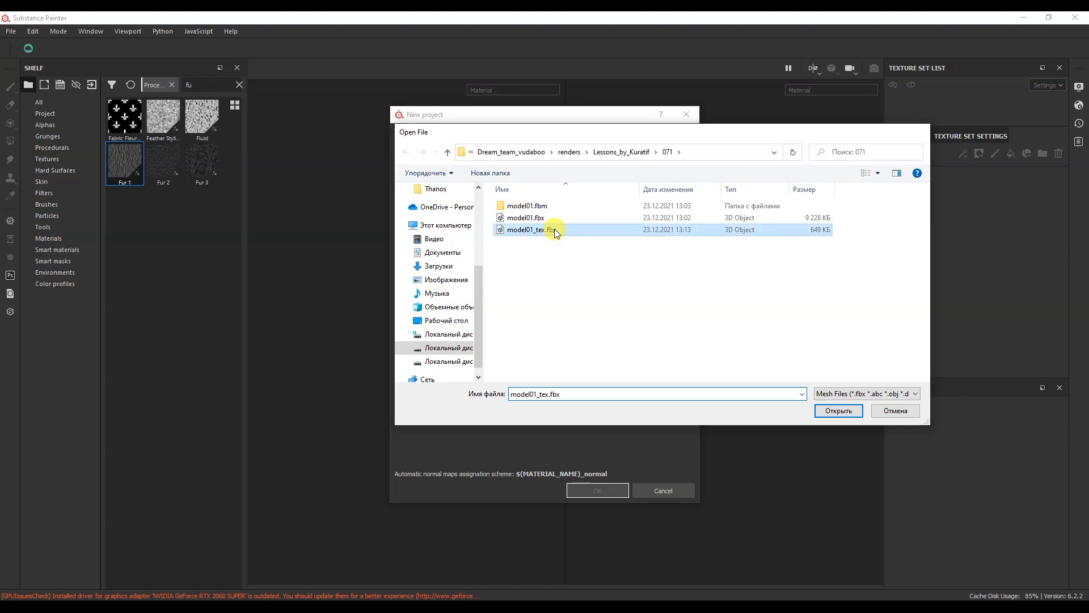
pyautogui.click(577, 490)
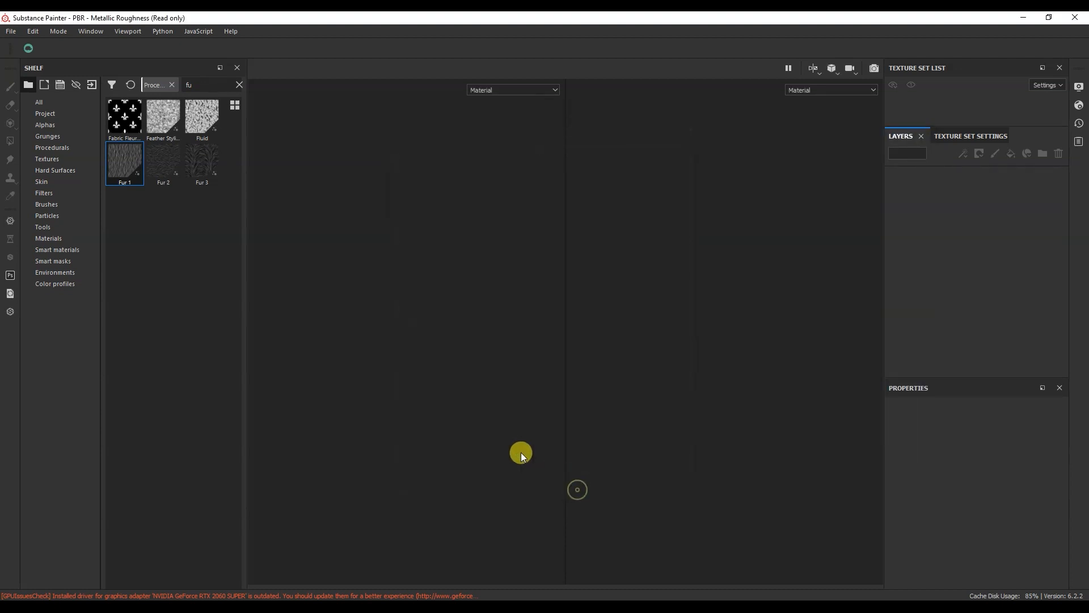
# - Delete the default paint layer from the hair texture set
pyautogui.moveTo(365, 447)
pyautogui.keyDown('alt'); pyautogui.mouseDown()
pyautogui.moveTo(431, 346)
pyautogui.moveTo(378, 379)
pyautogui.moveTo(420, 381)
pyautogui.mouseUp(); pyautogui.keyUp('alt')
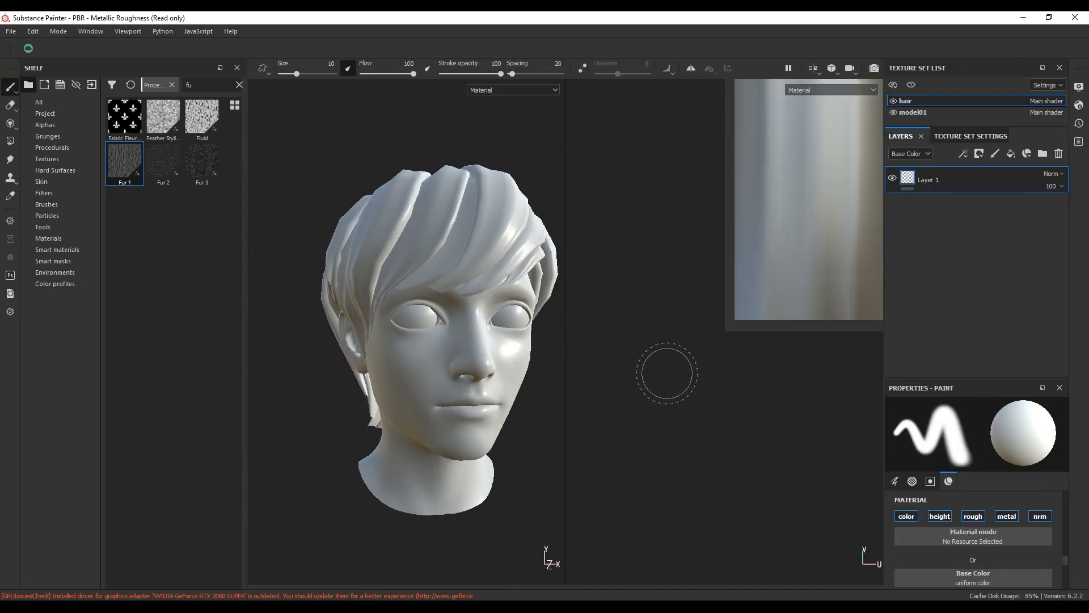
pyautogui.press('f')
pyautogui.scroll(-3, 425, 360)
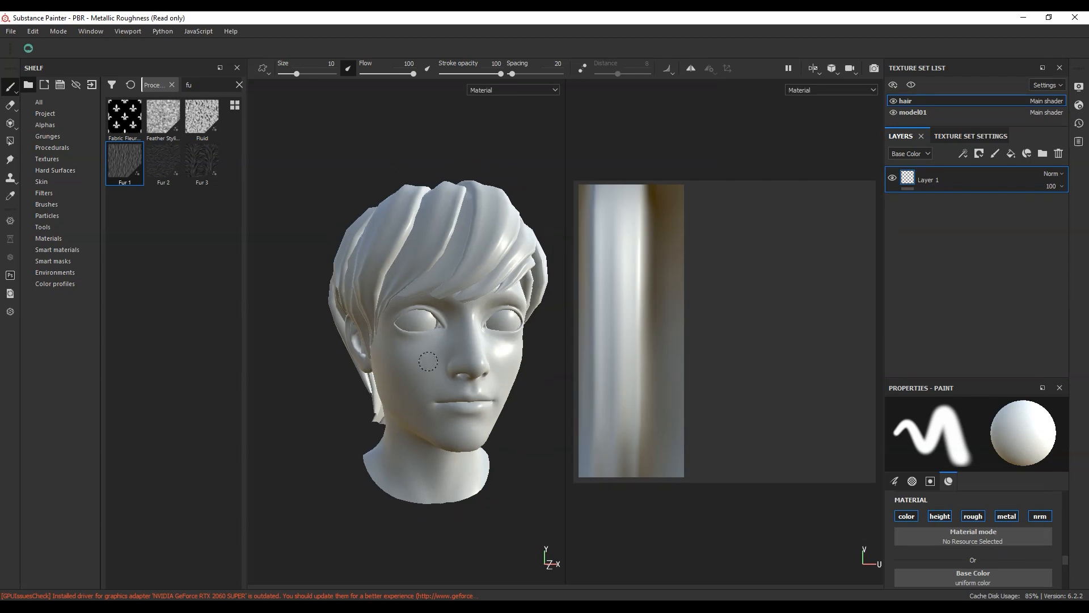
pyautogui.keyDown('alt'); pyautogui.moveTo(426, 360); pyautogui.dragTo(417, 353, button='middle'); pyautogui.keyUp('alt')
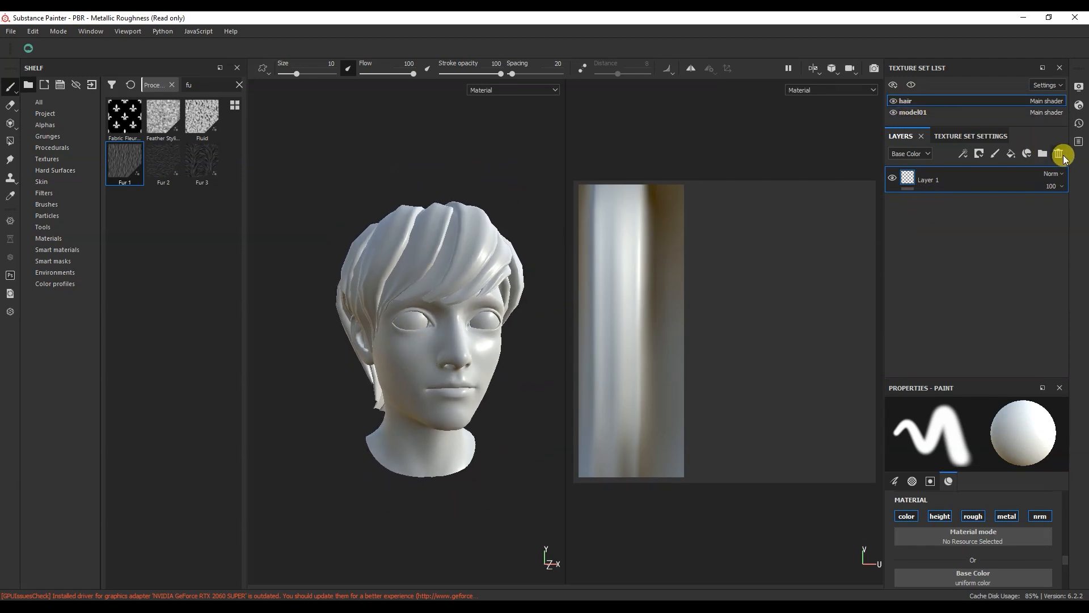
pyautogui.click(1060, 155)
pyautogui.keyDown('alt'); pyautogui.moveTo(485, 360); pyautogui.dragTo(491, 360); pyautogui.keyUp('alt')
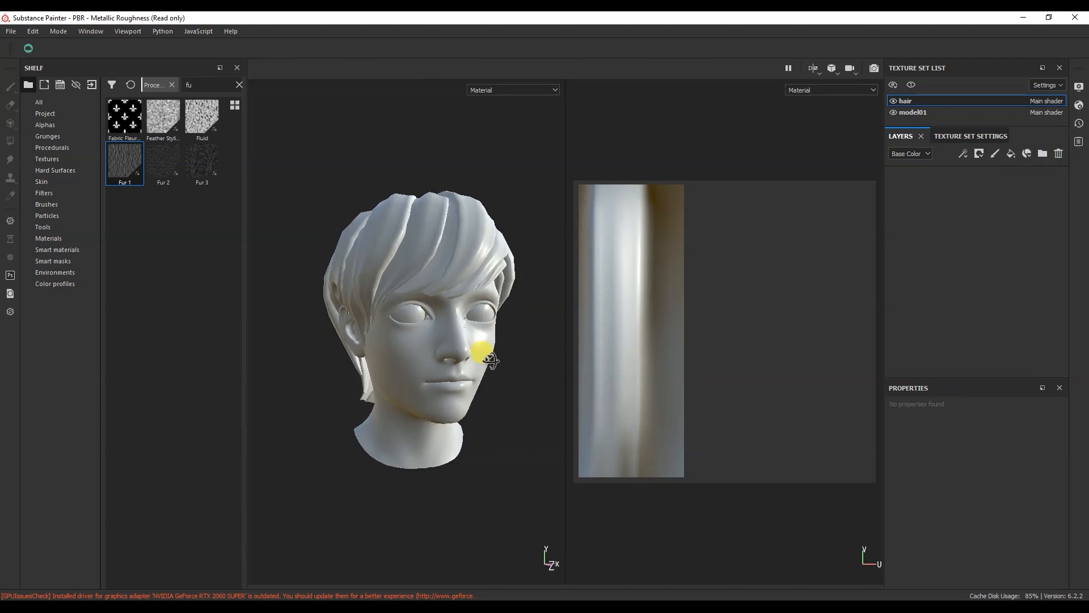
# - Add a fill layer to the hair and set its base color to R 0.049, G 0.027, B 0.010
pyautogui.click(1006, 155)
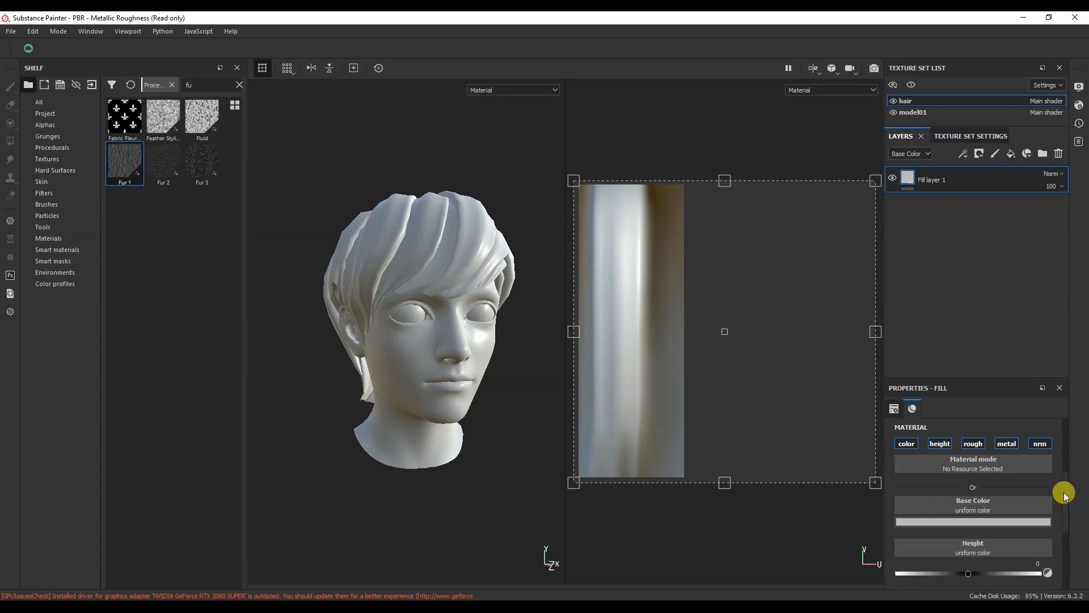
pyautogui.click(1005, 519)
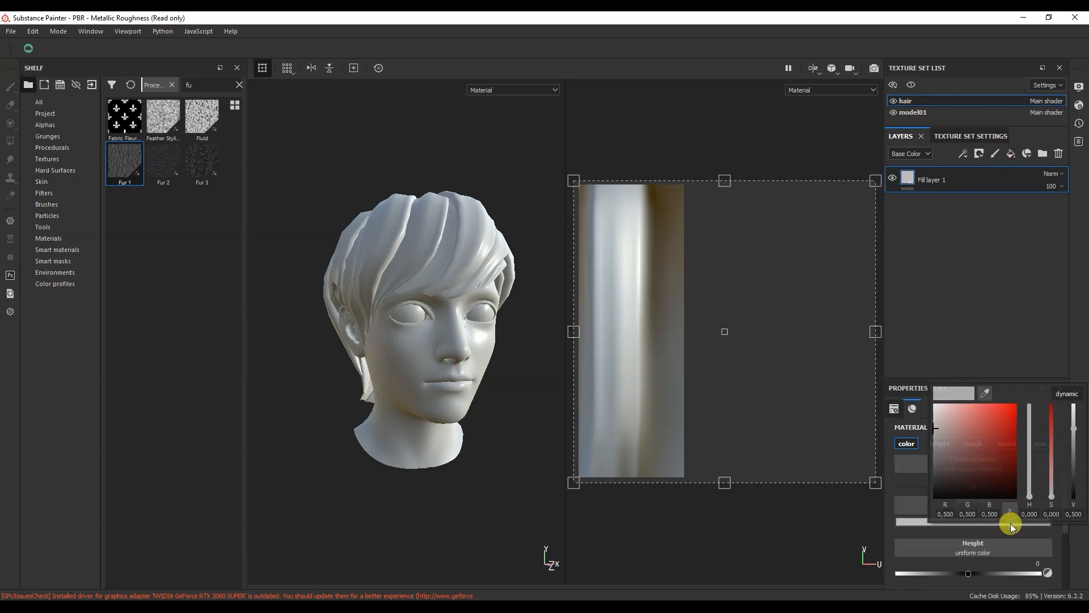
pyautogui.press('BackSpace')
pyautogui.press('BackSpace')
pyautogui.press('BackSpace')
pyautogui.write('049')
pyautogui.click(972, 514)
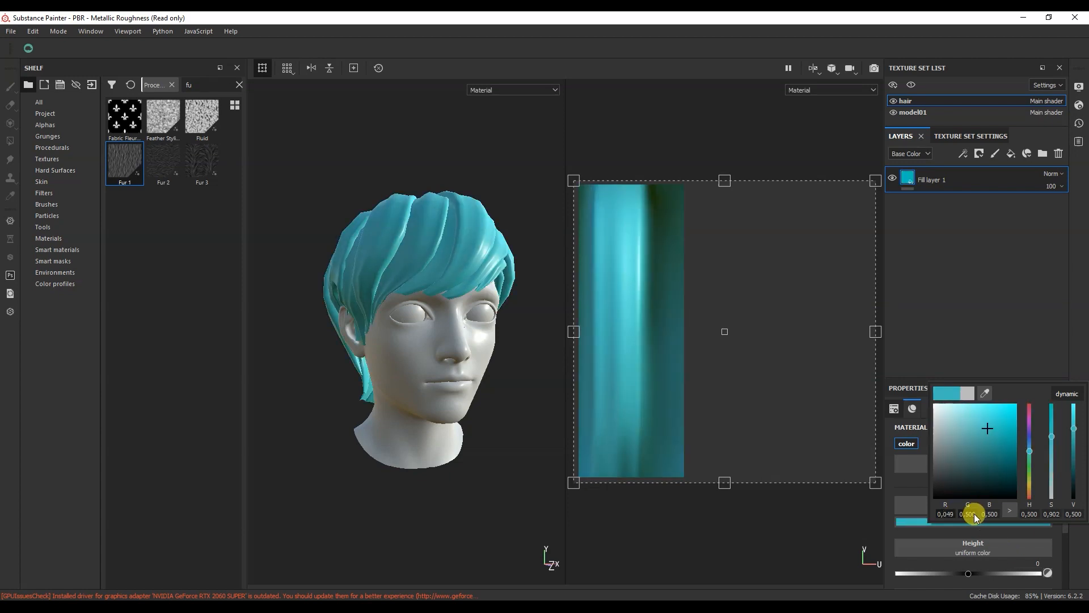
pyautogui.write('0,027')
pyautogui.click(990, 513)
pyautogui.press('BackSpace')
pyautogui.press('BackSpace')
pyautogui.press('BackSpace')
pyautogui.write('010')
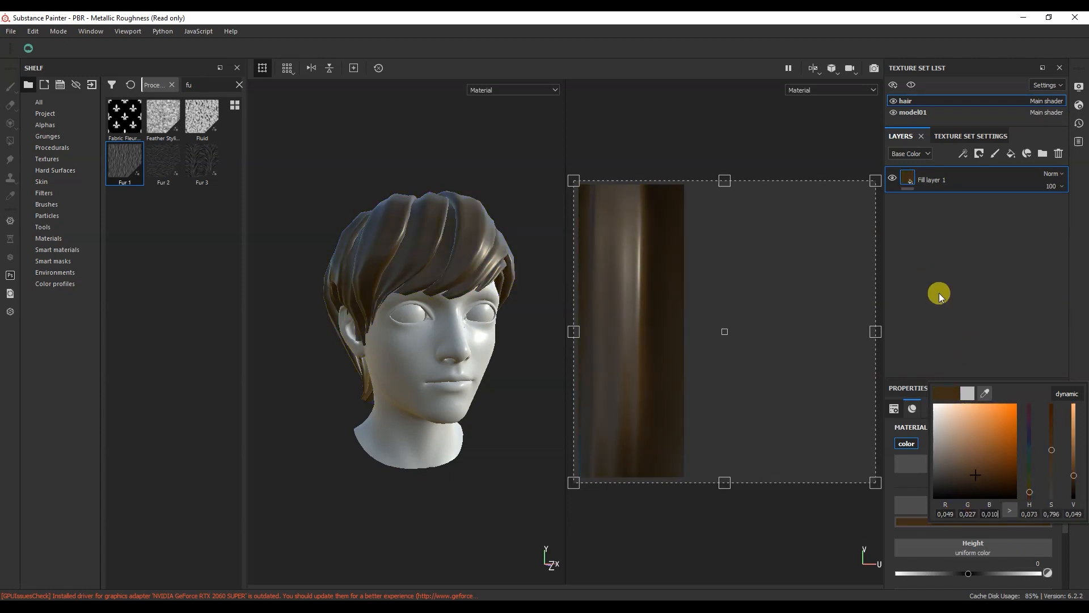
pyautogui.click(1020, 383)
# - Set the hair fill layer's metallic value to 0.2
pyautogui.moveTo(1068, 498); pyautogui.dragTo(1063, 572)
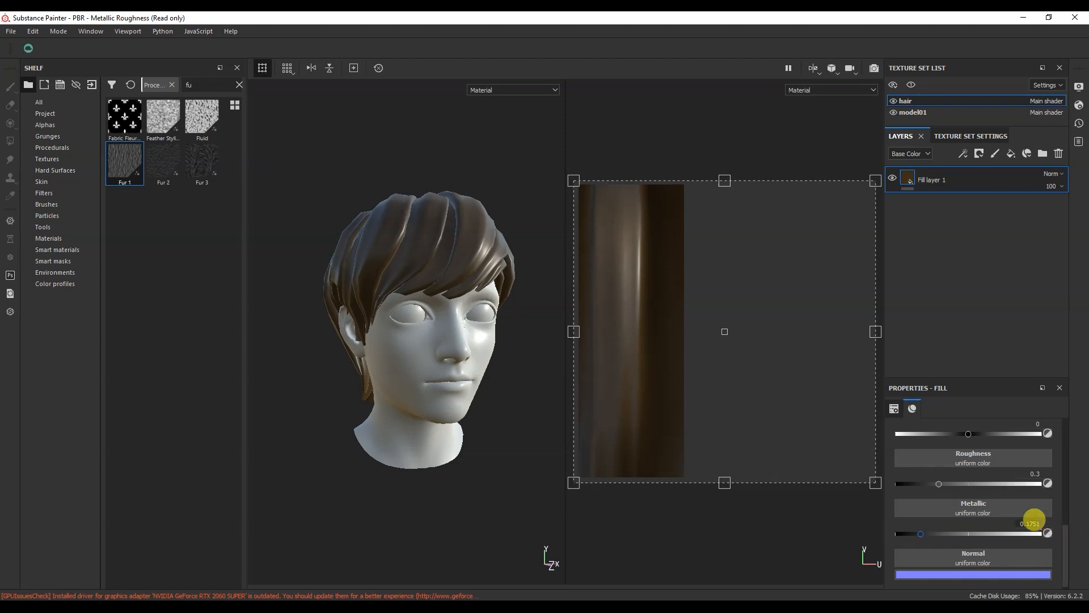
pyautogui.moveTo(1030, 526); pyautogui.dragTo(1026, 525)
pyautogui.write('2')
pyautogui.press('Return')
pyautogui.keyDown('alt'); pyautogui.moveTo(420, 295); pyautogui.dragTo(445, 310); pyautogui.keyUp('alt')
pyautogui.keyDown('alt'); pyautogui.moveTo(495, 383); pyautogui.dragTo(474, 374); pyautogui.keyUp('alt')
# - Rename the hair fill layer as Osnova
pyautogui.click(941, 179)
pyautogui.doubleClick(941, 179)
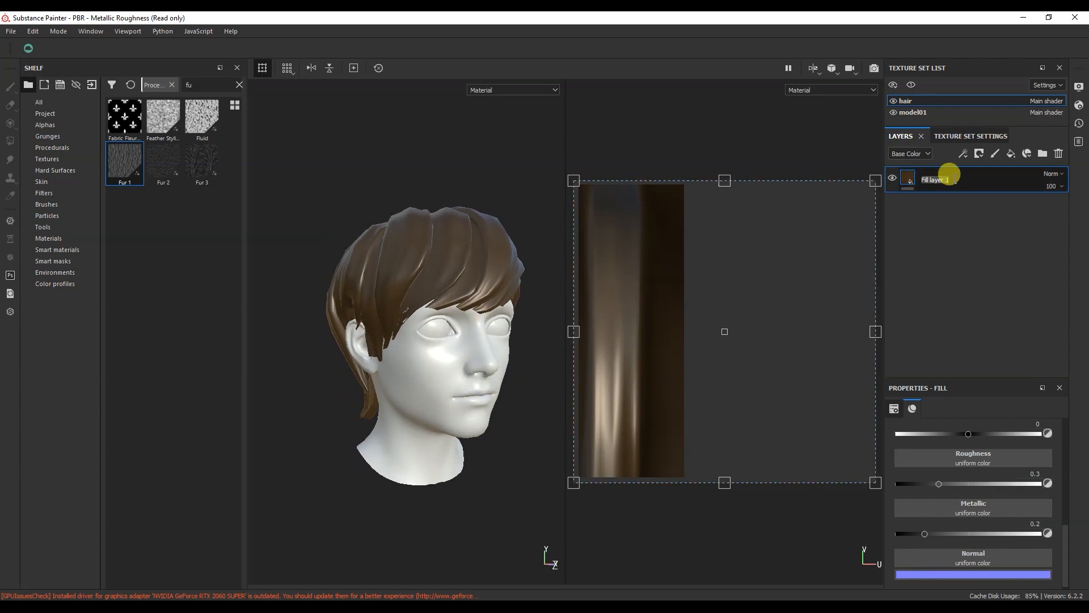
pyautogui.write('Osnova')
pyautogui.press('Return')
# - Duplicate the Osnova layer and rename the upper copy as color 1
pyautogui.hotkey('ctrl', 'd')
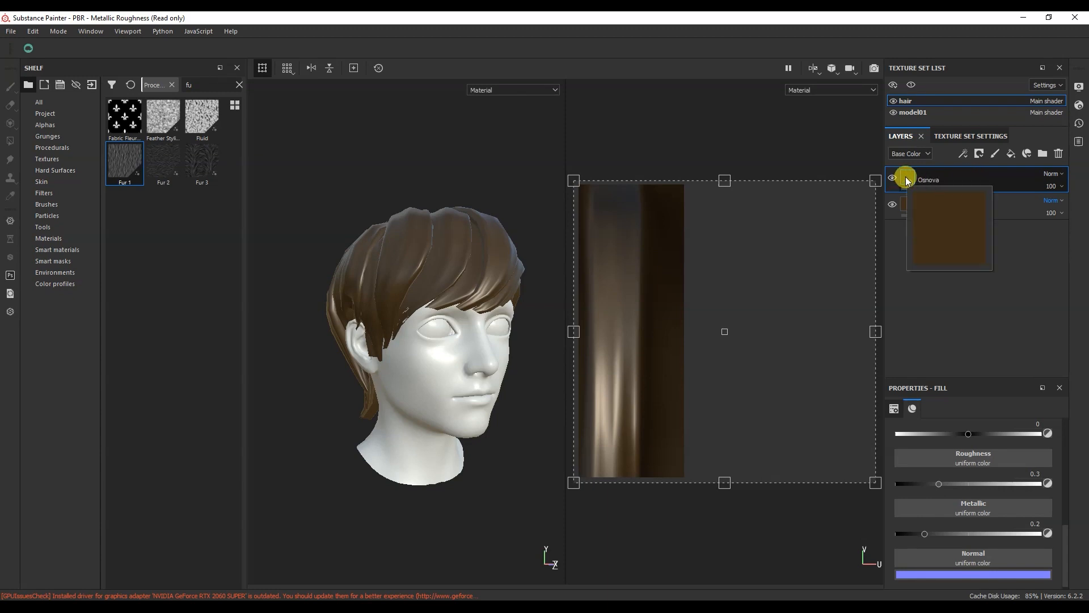
pyautogui.doubleClick(923, 177)
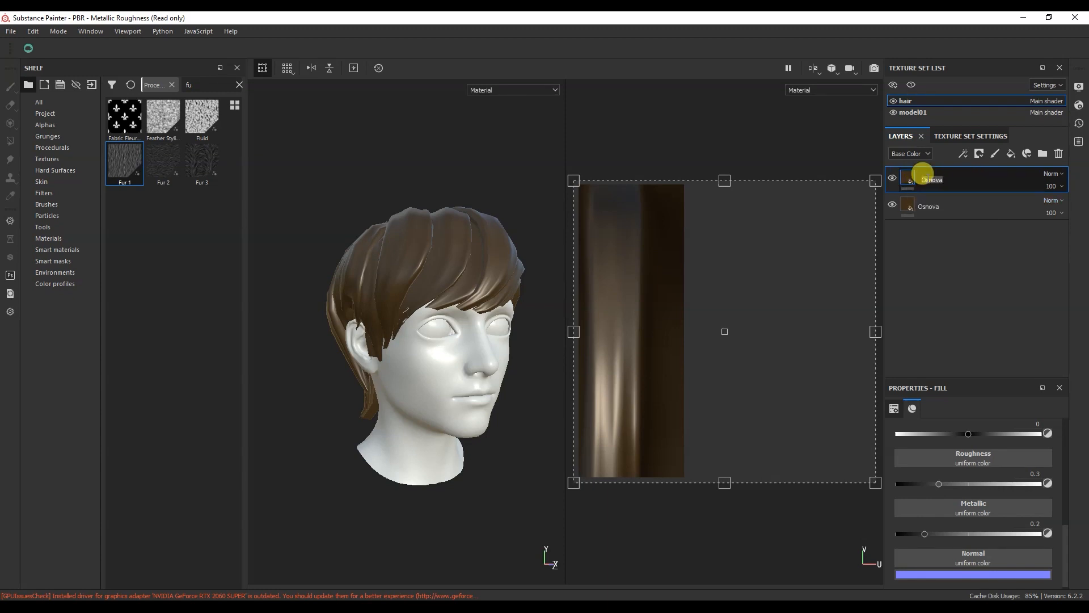
pyautogui.write('color 1')
pyautogui.press('Return')
# - Set the color 1 layer's base color to the lighter brown R 0.102, G 0.056, B 0.021
pyautogui.scroll(4, 1049, 511)
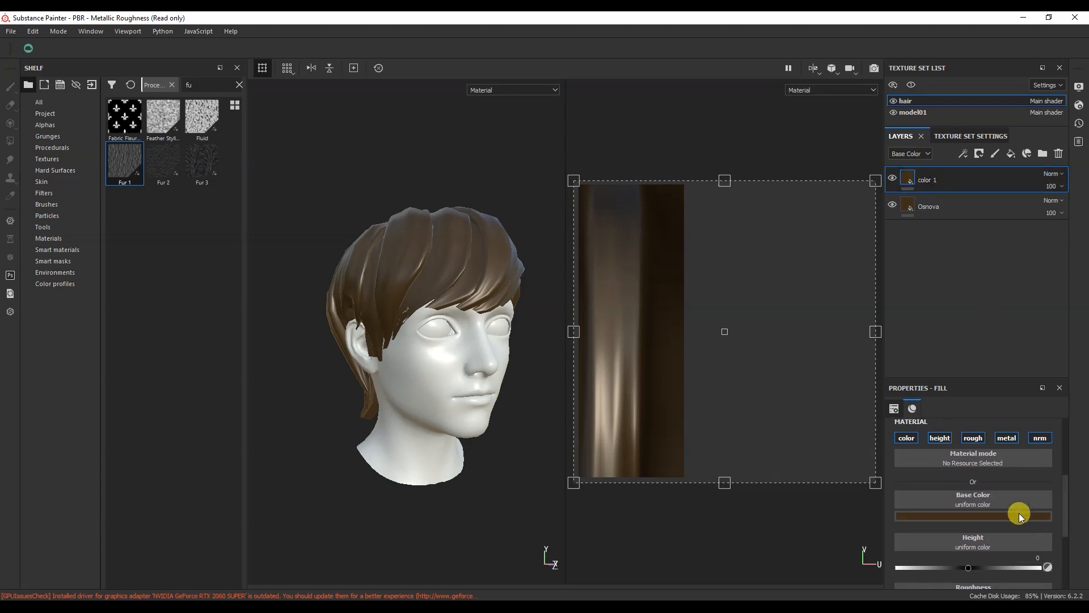
pyautogui.click(936, 516)
pyautogui.moveTo(972, 501)
pyautogui.mouseDown()
pyautogui.moveTo(973, 542)
pyautogui.moveTo(972, 511)
pyautogui.mouseUp()
pyautogui.write('056')
pyautogui.doubleClick(990, 506)
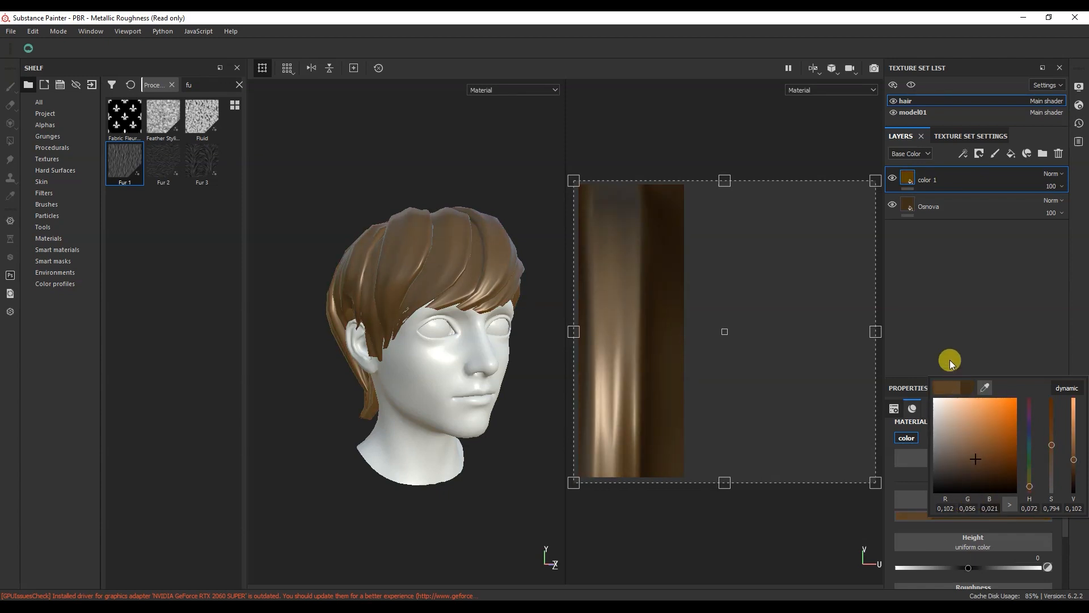
# - Add a black mask to the color 1 layer and put a fill effect in it
pyautogui.rightClick(912, 176)
pyautogui.click(928, 193)
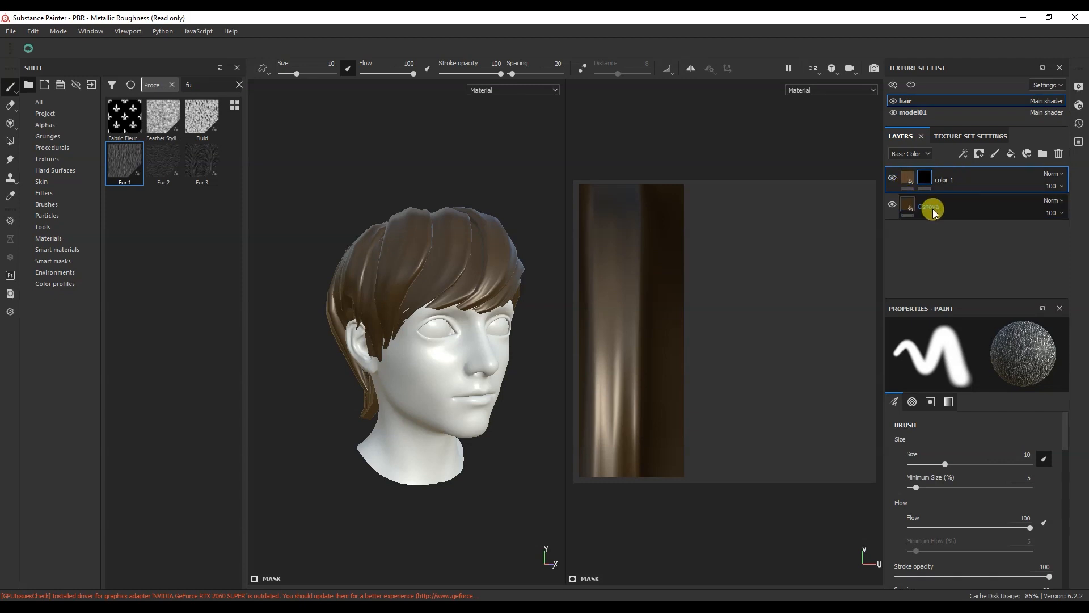
pyautogui.rightClick(928, 177)
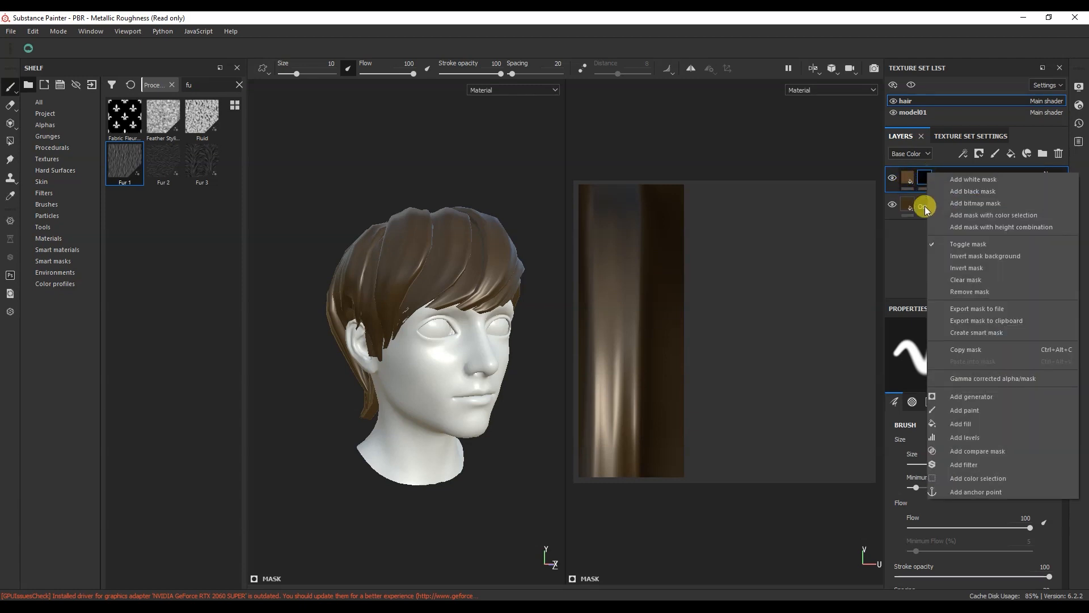
pyautogui.click(968, 425)
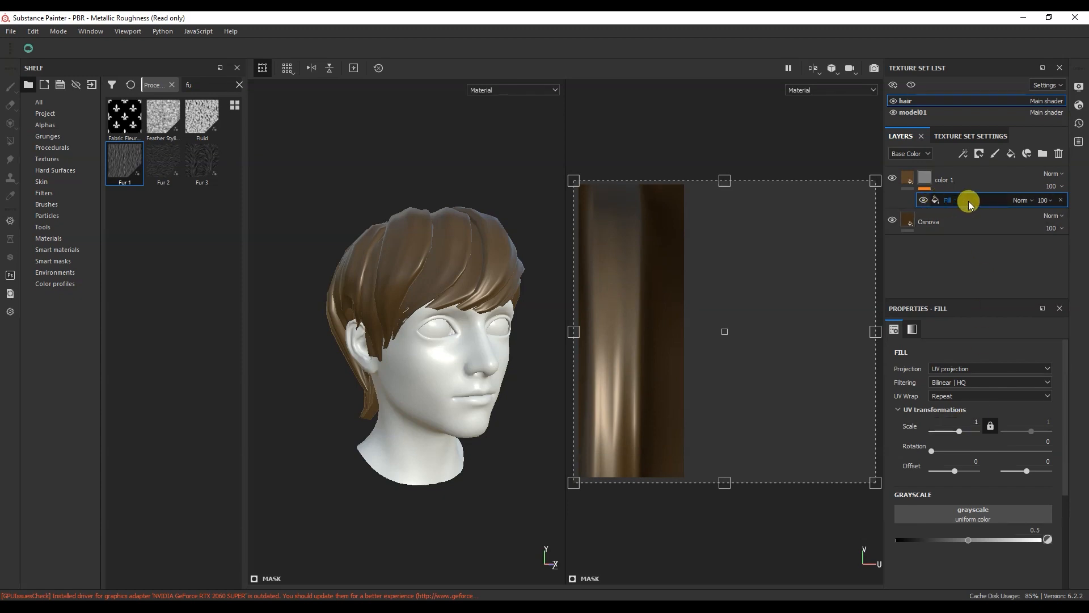
# - Assign the Fur 1 procedural to the grayscale input of the color 1 mask's fill
pyautogui.click(193, 165)
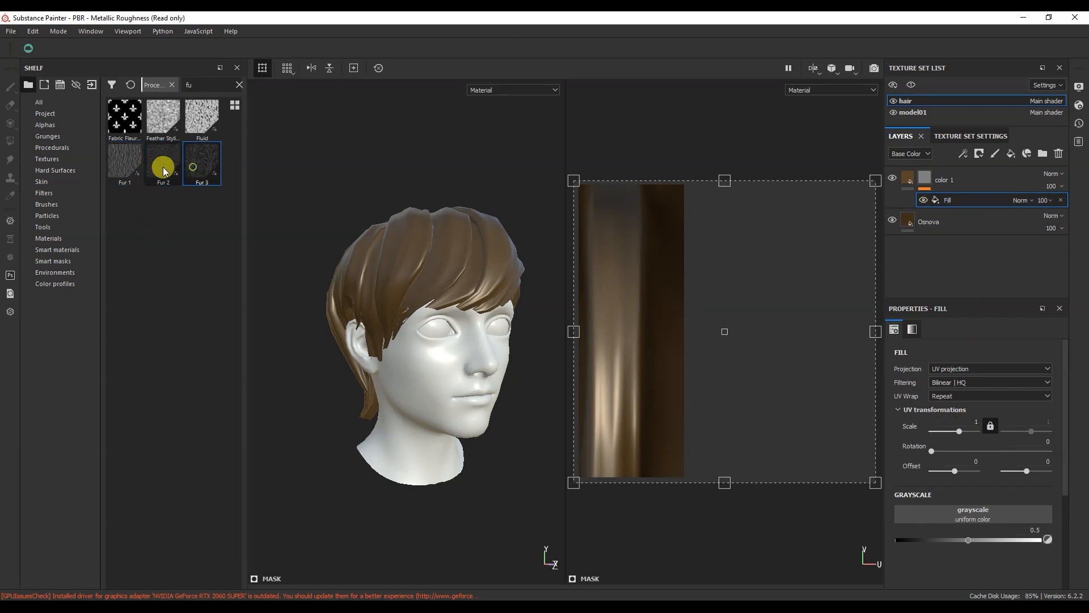
pyautogui.click(120, 167)
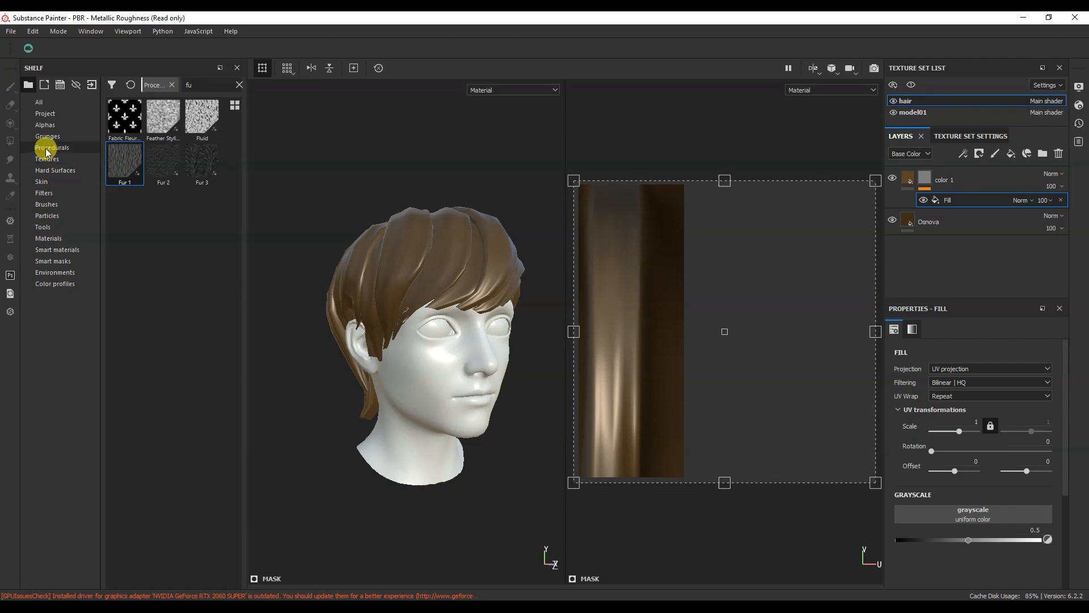
pyautogui.moveTo(125, 163); pyautogui.dragTo(975, 513)
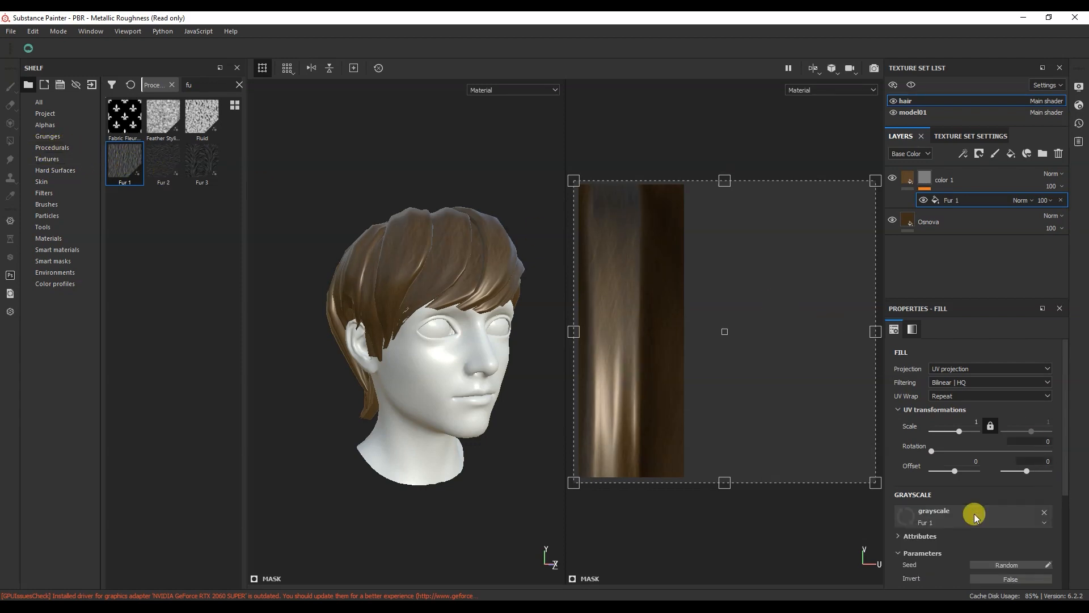
pyautogui.scroll(5, 426, 266)
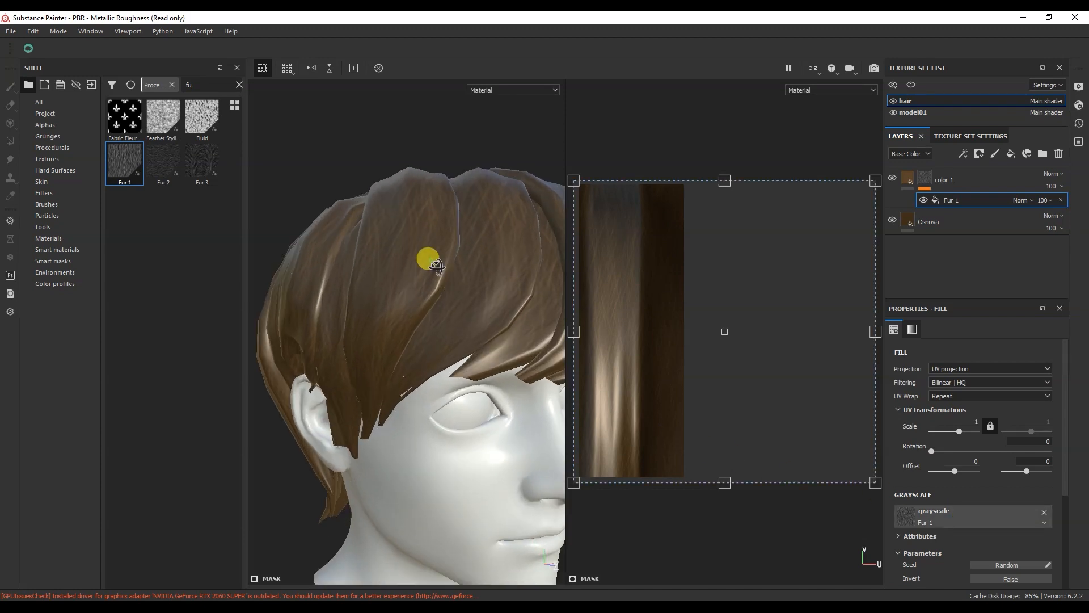
# - Examine the fur pattern on the hair in the Base Color and Mask channel views, returning to Base Color
pyautogui.click(486, 91)
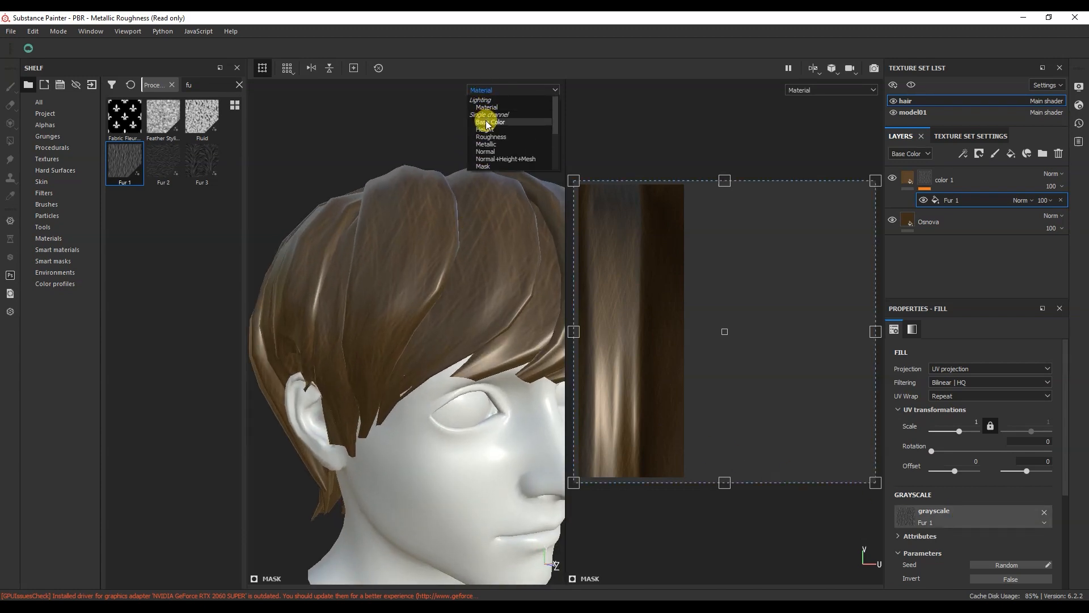
pyautogui.click(486, 122)
pyautogui.keyDown('alt'); pyautogui.moveTo(434, 230); pyautogui.dragTo(395, 191); pyautogui.keyUp('alt')
pyautogui.scroll(-2, 401, 340)
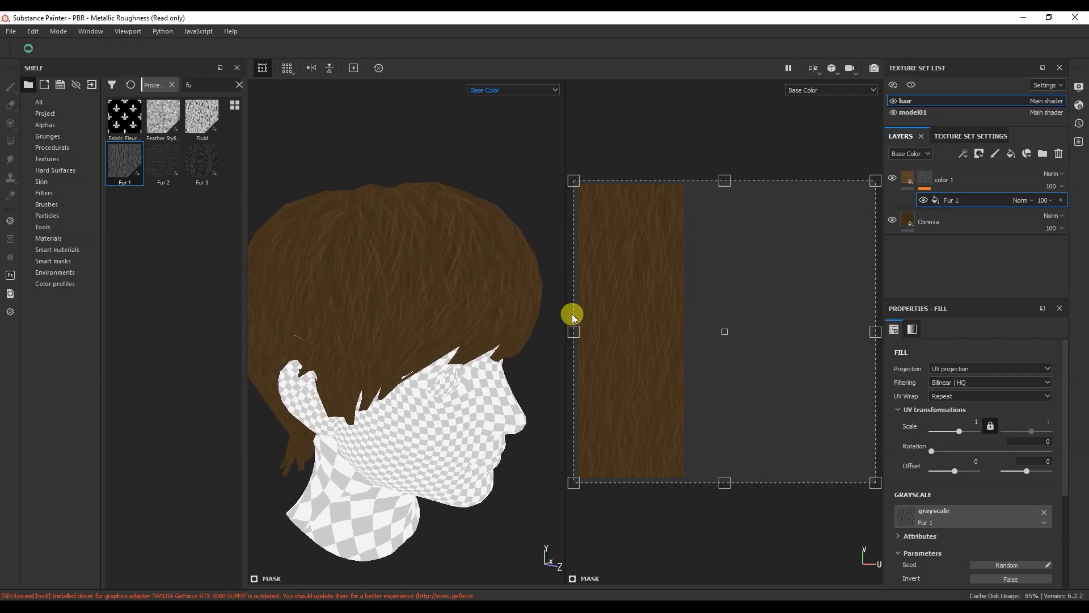
pyautogui.click(517, 91)
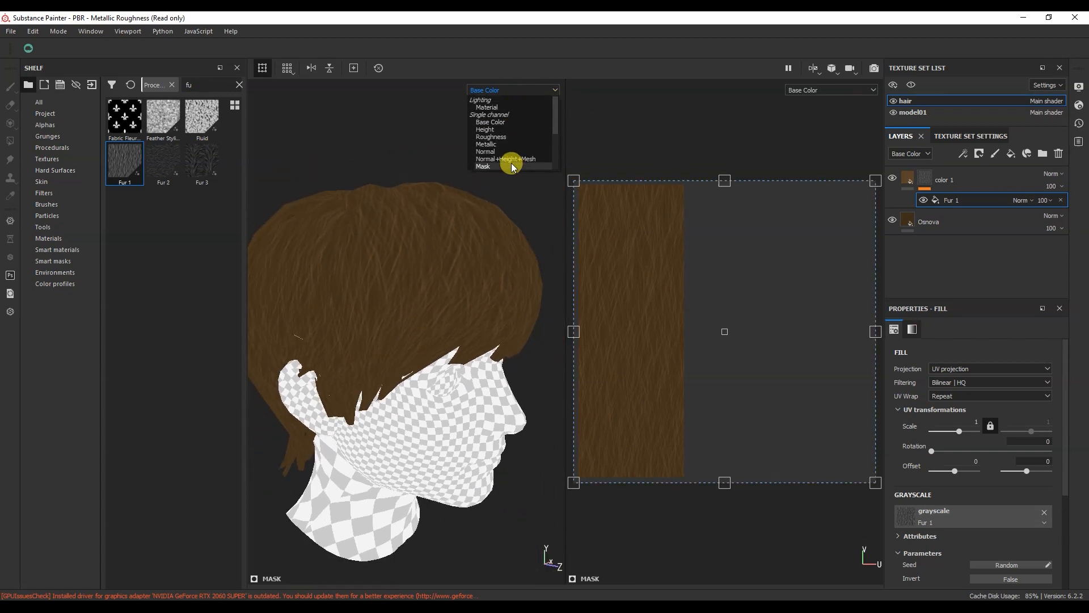
pyautogui.click(510, 163)
pyautogui.keyDown('alt'); pyautogui.moveTo(416, 223); pyautogui.dragTo(397, 219); pyautogui.keyUp('alt')
pyautogui.click(499, 88)
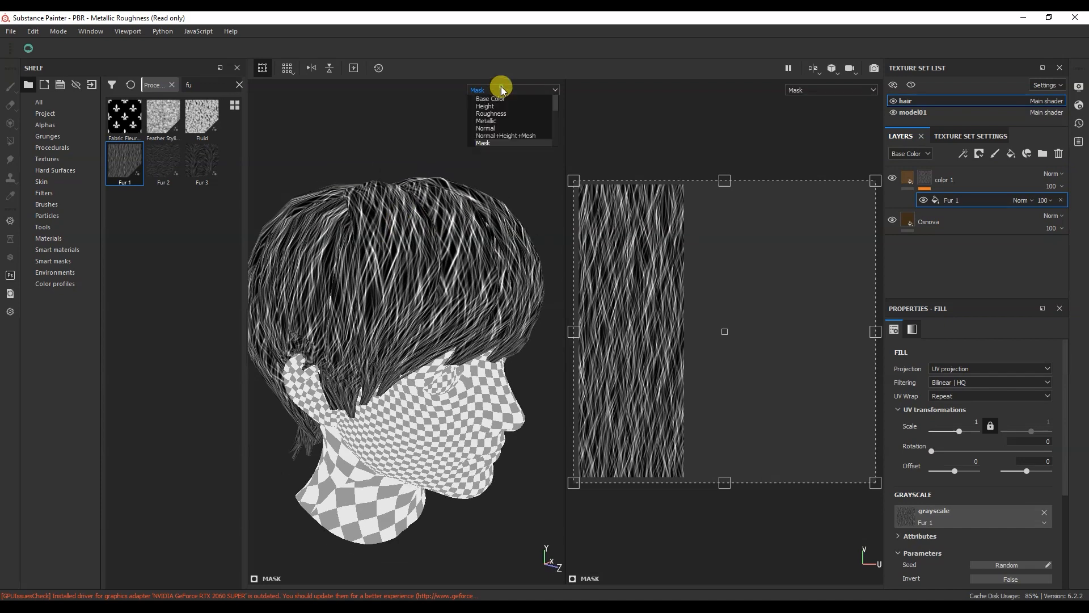
pyautogui.click(496, 122)
pyautogui.keyDown('alt'); pyautogui.moveTo(496, 121); pyautogui.dragTo(474, 203); pyautogui.keyUp('alt')
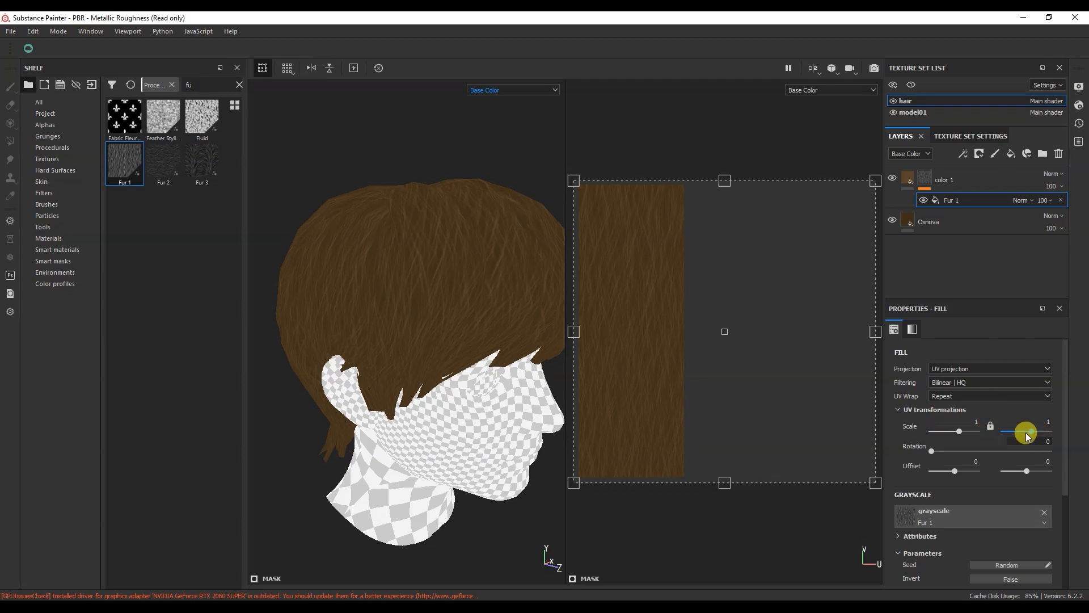
# - Set the horizontal UV scale of the Fur 1 mask fill to -1.31
pyautogui.moveTo(960, 433); pyautogui.dragTo(959, 433)
pyautogui.keyDown('alt'); pyautogui.moveTo(662, 340); pyautogui.dragTo(678, 339, button='middle'); pyautogui.keyUp('alt')
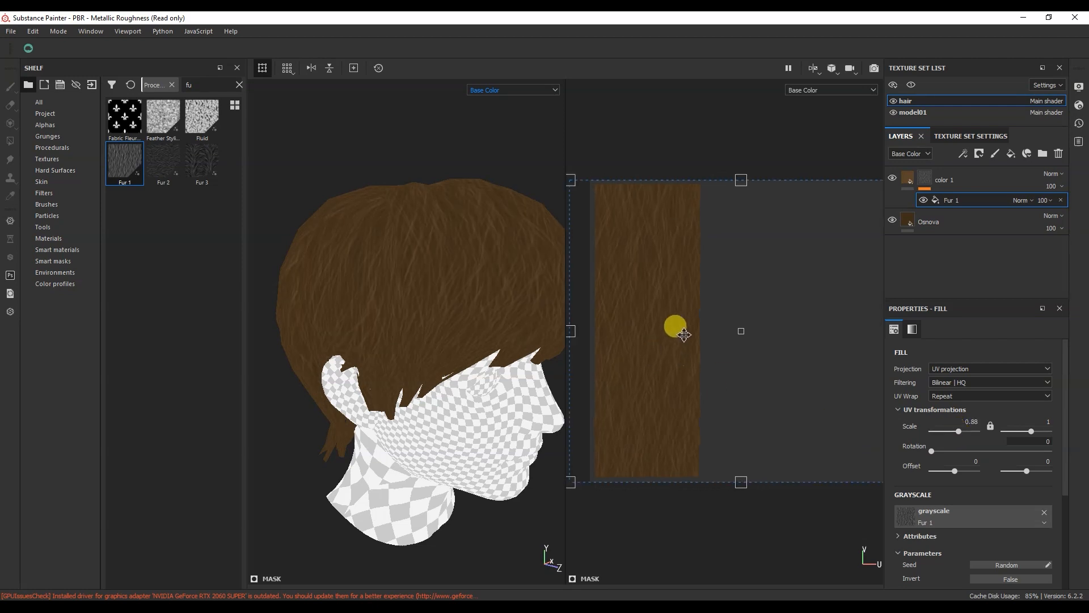
pyautogui.moveTo(960, 434); pyautogui.dragTo(948, 431)
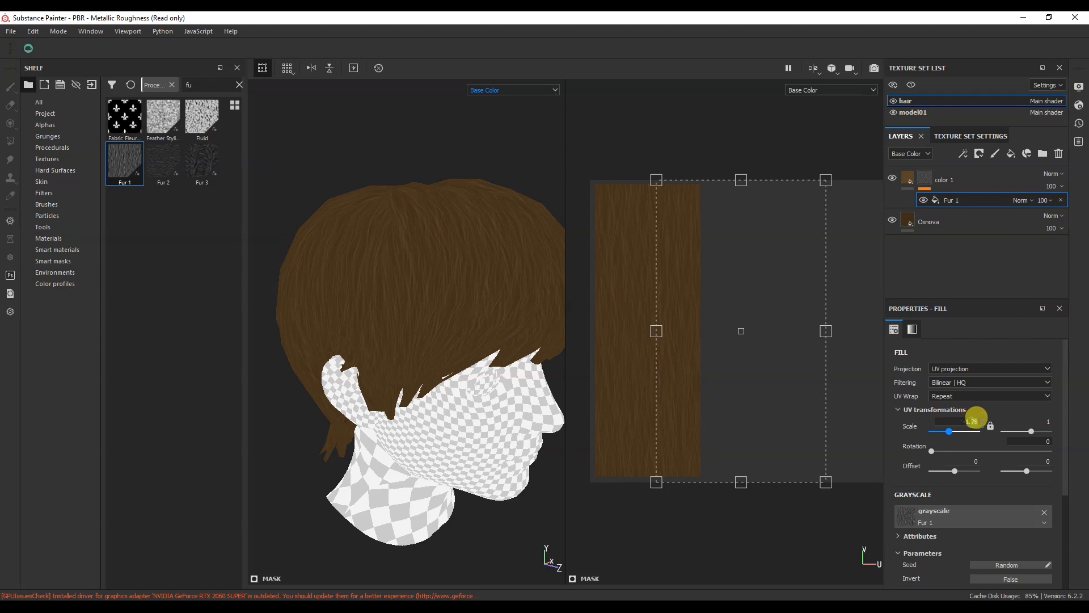
pyautogui.press('Return')
pyautogui.keyDown('alt'); pyautogui.moveTo(483, 253); pyautogui.dragTo(508, 258); pyautogui.keyUp('alt')
# - Set the vertical UV scale of the Fur 1 mask fill to 0.7
pyautogui.moveTo(1035, 431); pyautogui.dragTo(1032, 431)
pyautogui.click(1040, 421)
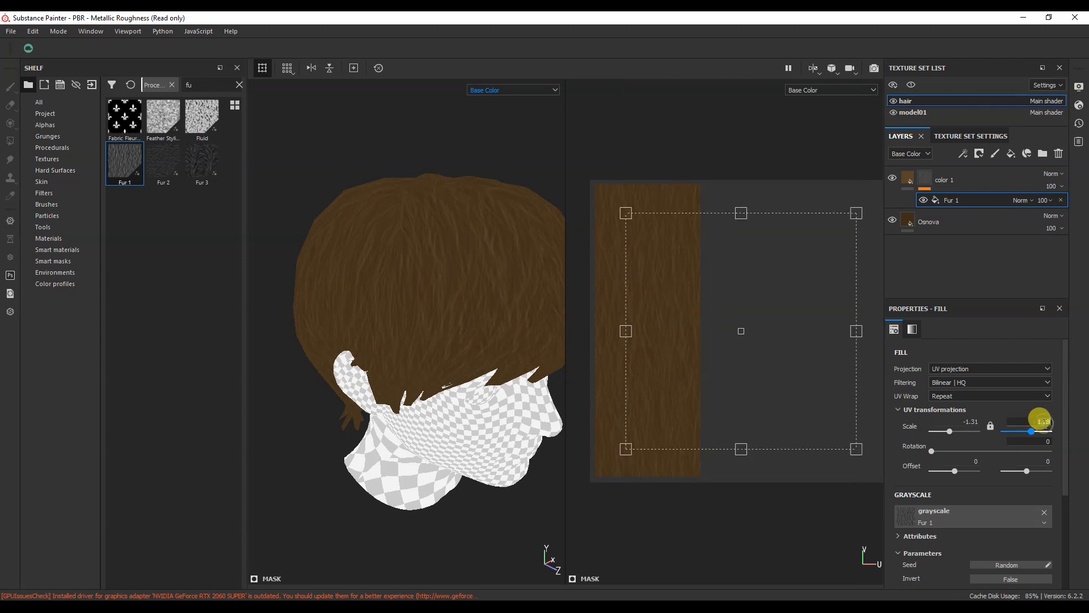
pyautogui.press('Return')
pyautogui.keyDown('alt'); pyautogui.moveTo(409, 250); pyautogui.dragTo(418, 342); pyautogui.keyUp('alt')
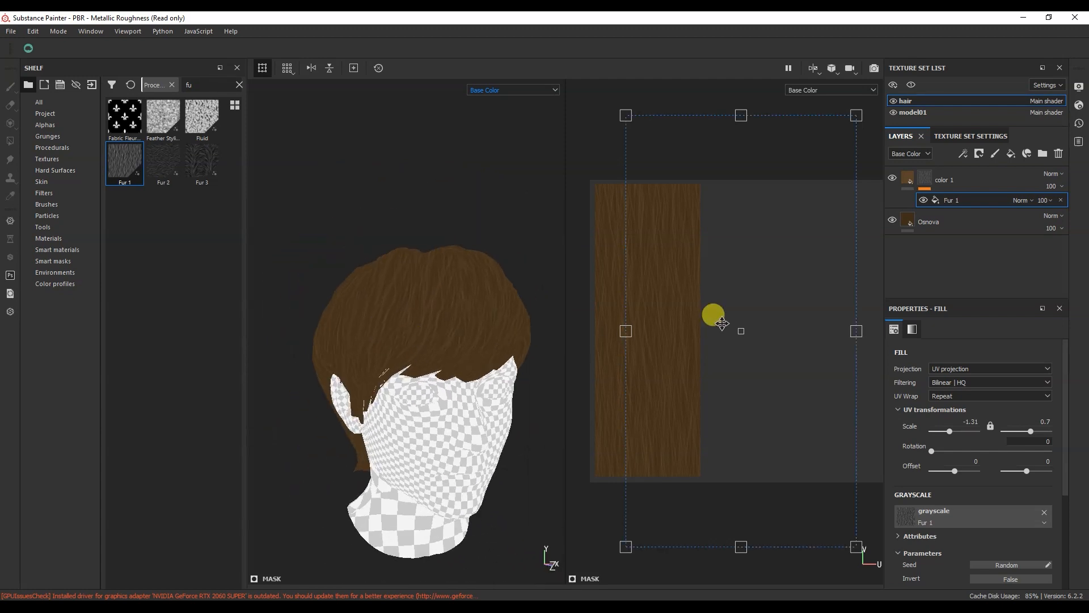
# - Display the model in Material view and set the height of the color 1 fill layer to 0.25
pyautogui.click(987, 179)
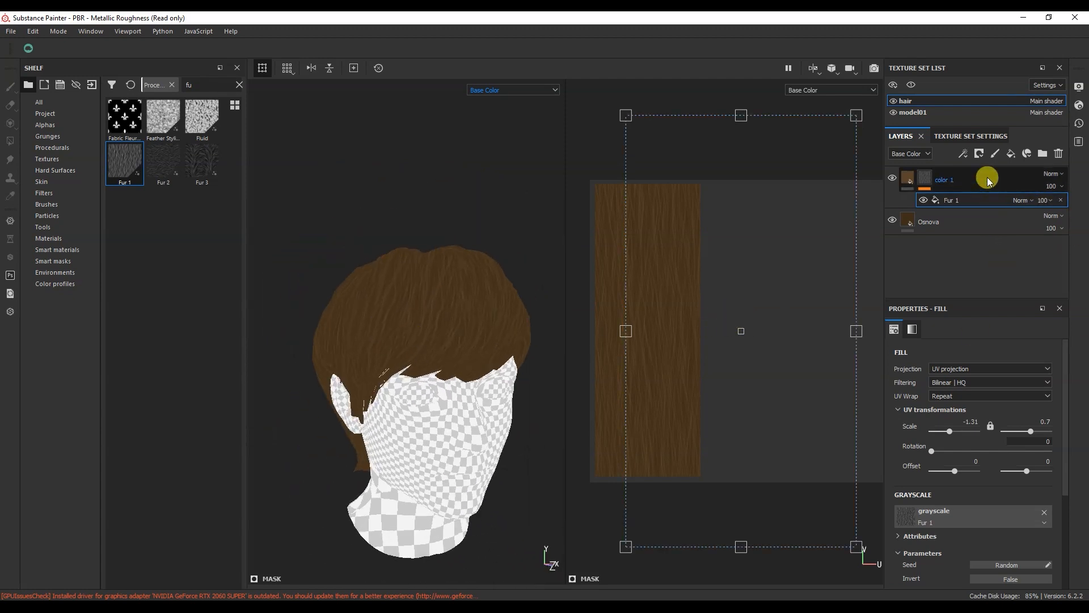
pyautogui.click(501, 91)
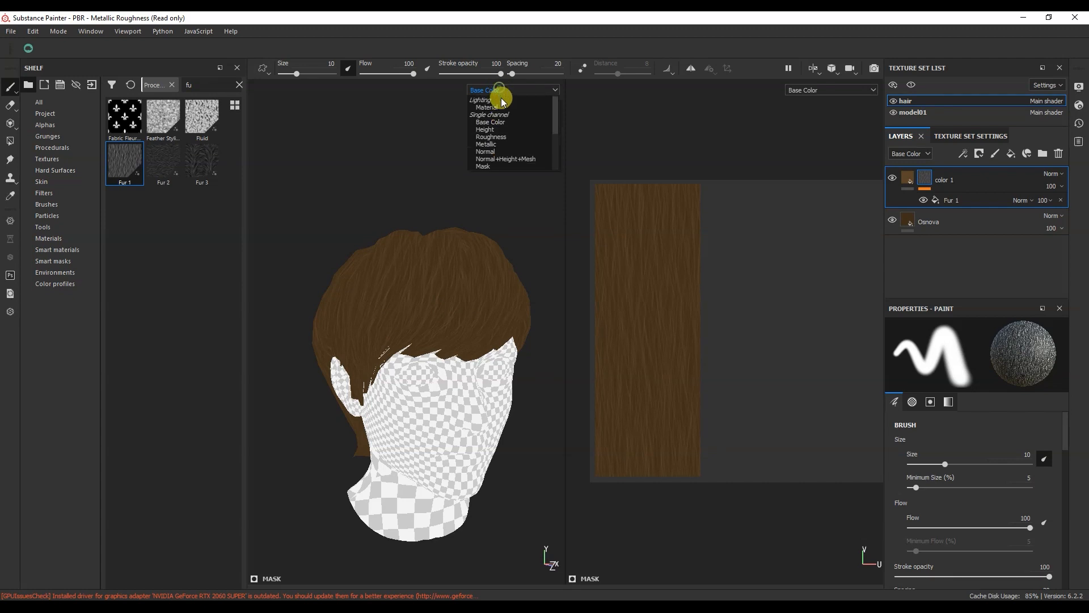
pyautogui.click(500, 101)
pyautogui.moveTo(421, 297)
pyautogui.keyDown('alt'); pyautogui.mouseDown()
pyautogui.moveTo(481, 317)
pyautogui.moveTo(355, 291)
pyautogui.mouseUp(); pyautogui.keyUp('alt')
pyautogui.scroll(3, 356, 292)
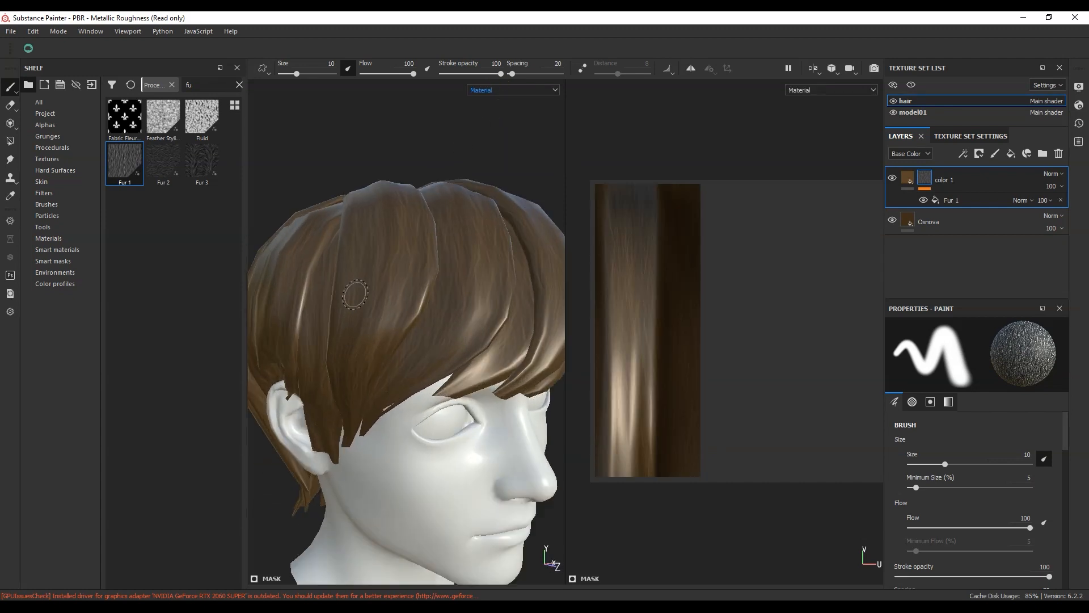
pyautogui.click(910, 180)
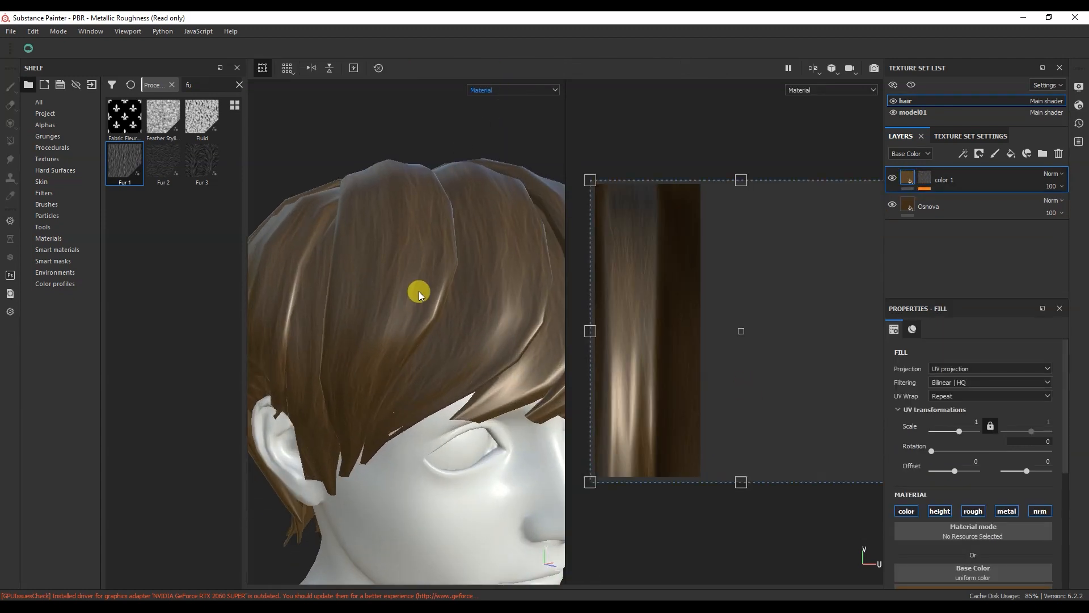
pyautogui.moveTo(1065, 450); pyautogui.dragTo(1059, 572)
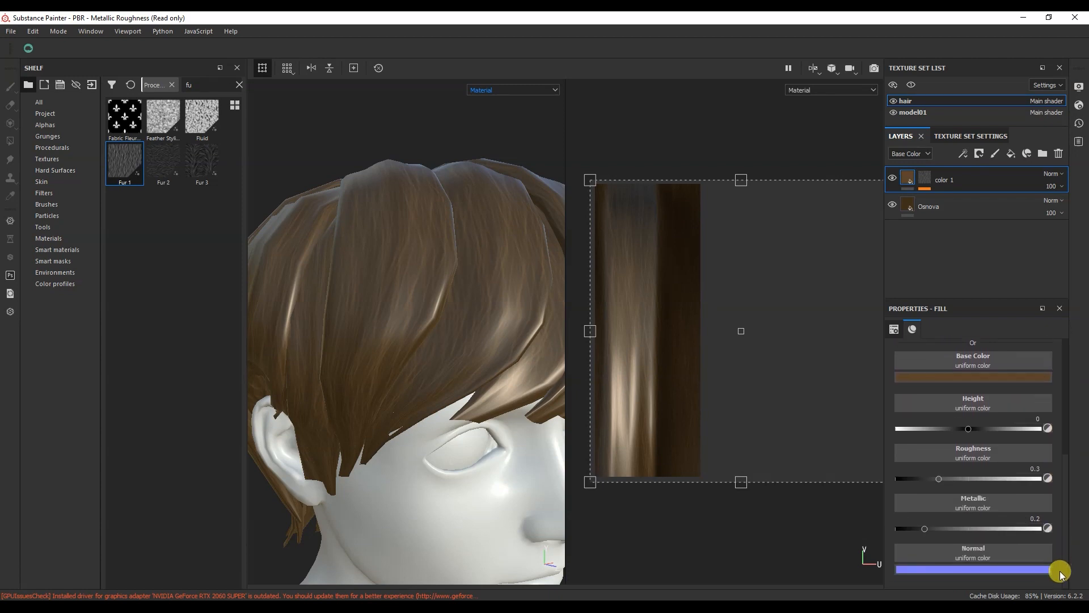
pyautogui.moveTo(972, 430); pyautogui.dragTo(1019, 418)
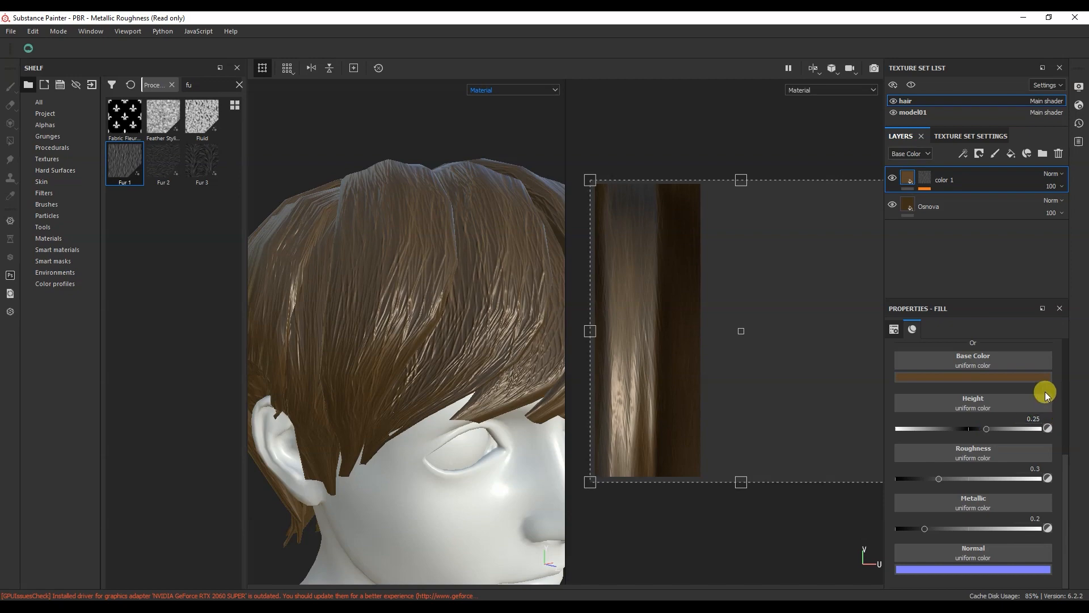
pyautogui.keyDown('alt'); pyautogui.moveTo(369, 319); pyautogui.dragTo(455, 308); pyautogui.keyUp('alt')
# - Duplicate the color 1 layer and rename the copy as color 2
pyautogui.click(1001, 174)
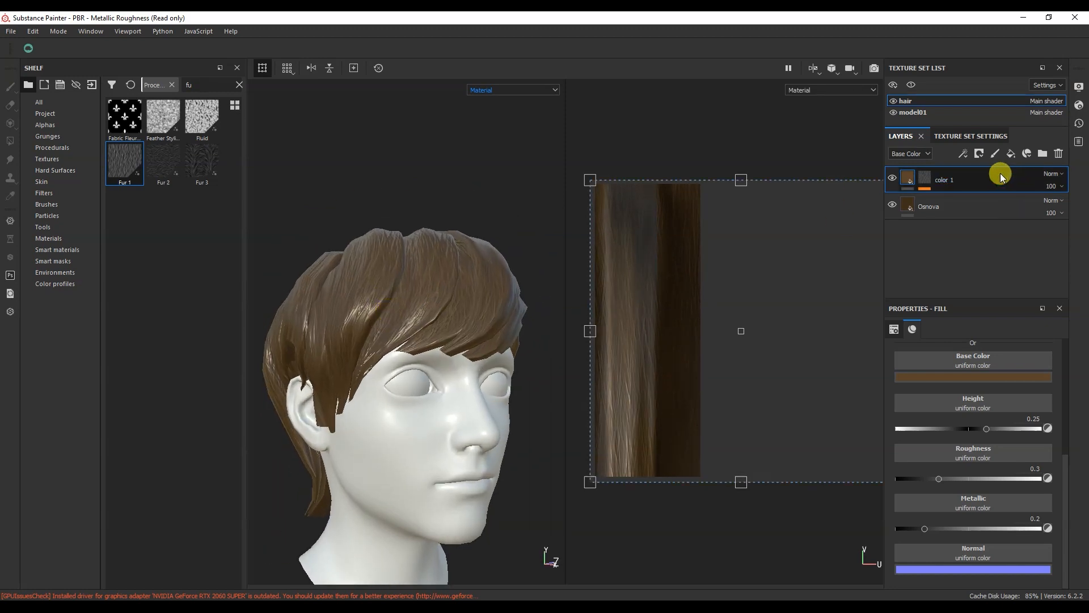
pyautogui.hotkey('ctrl', 'd')
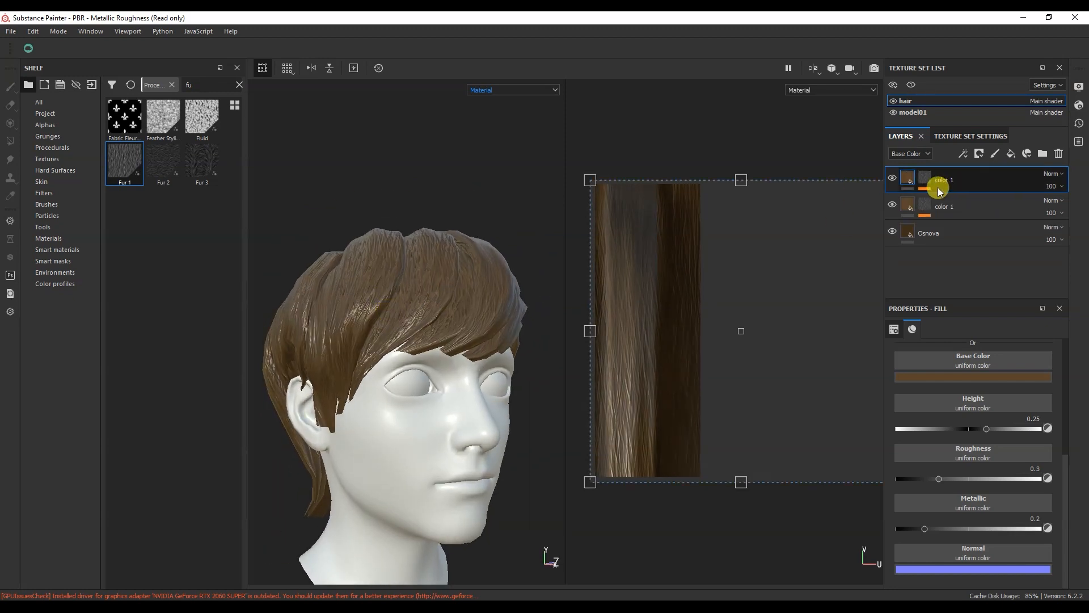
pyautogui.press('BackSpace')
pyautogui.write('2')
pyautogui.press('Return')
# - Set the color 2 layer's base color to R 0.933, G 0.594, B 0.296 and its height to about 0.214
pyautogui.click(906, 179)
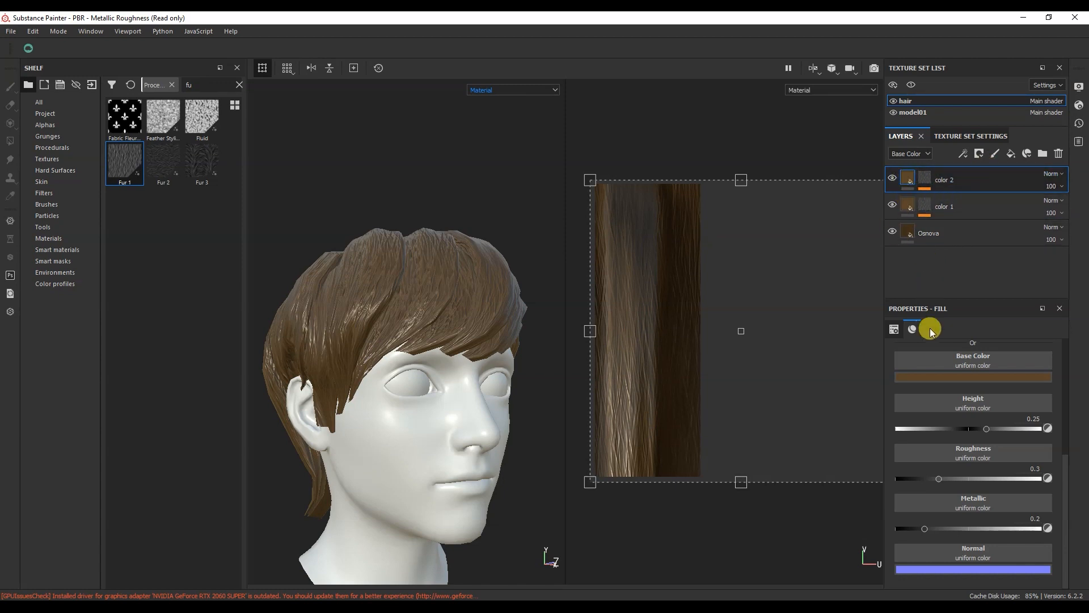
pyautogui.click(939, 377)
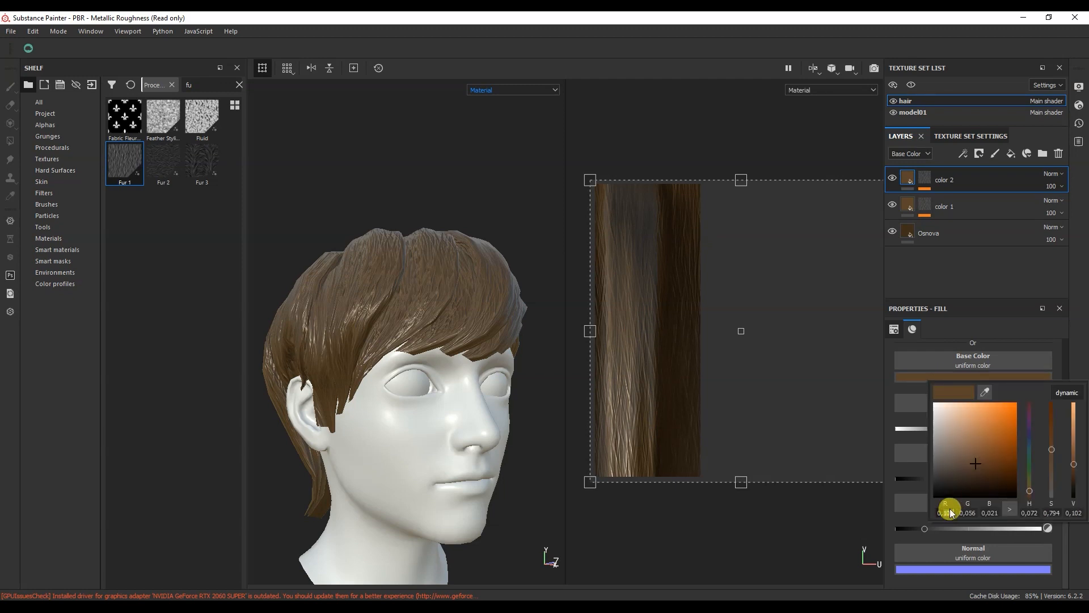
pyautogui.moveTo(951, 513); pyautogui.dragTo(950, 508)
pyautogui.click(968, 517)
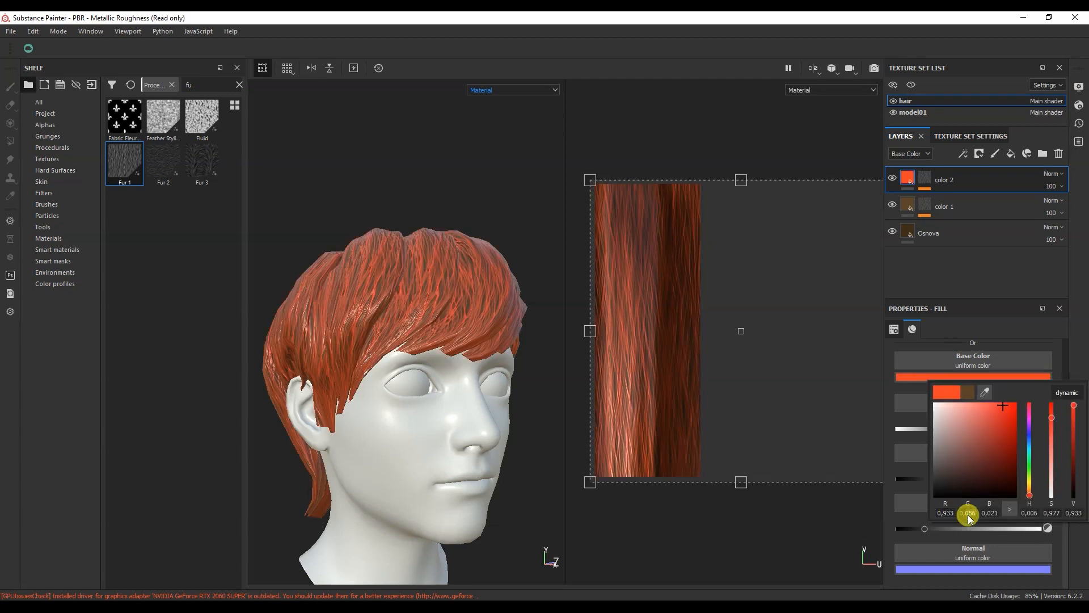
pyautogui.moveTo(973, 513); pyautogui.dragTo(963, 494)
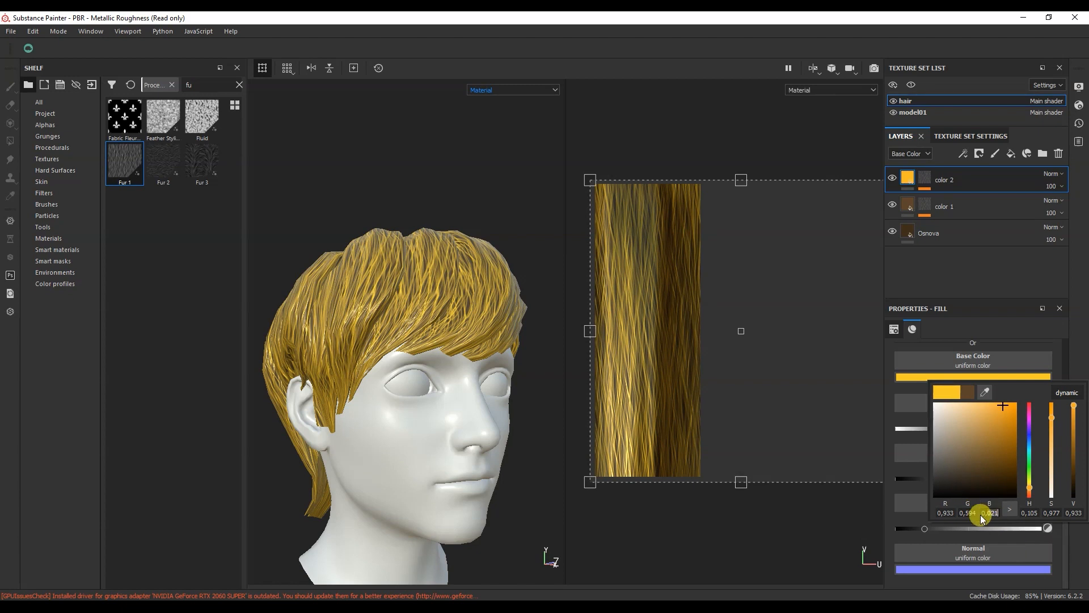
pyautogui.moveTo(983, 520); pyautogui.dragTo(977, 513)
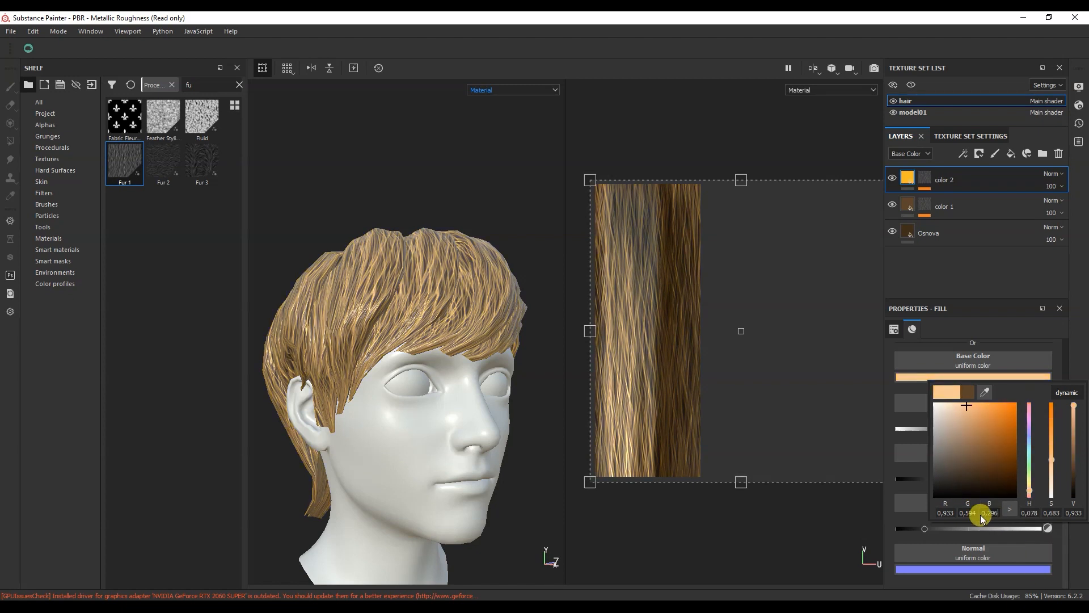
pyautogui.click(1063, 559)
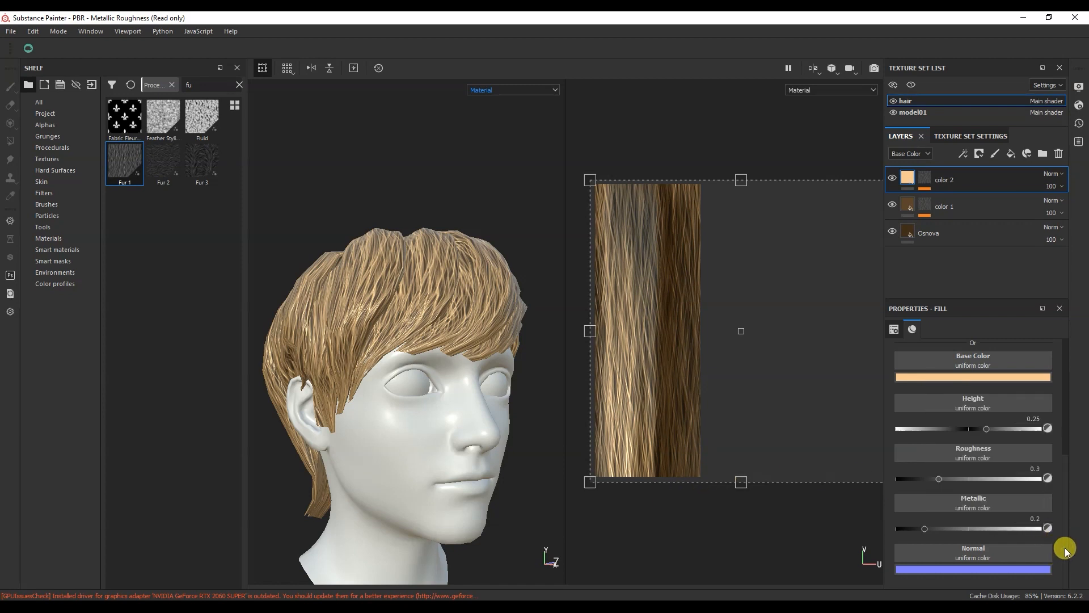
pyautogui.moveTo(988, 427); pyautogui.dragTo(1056, 412)
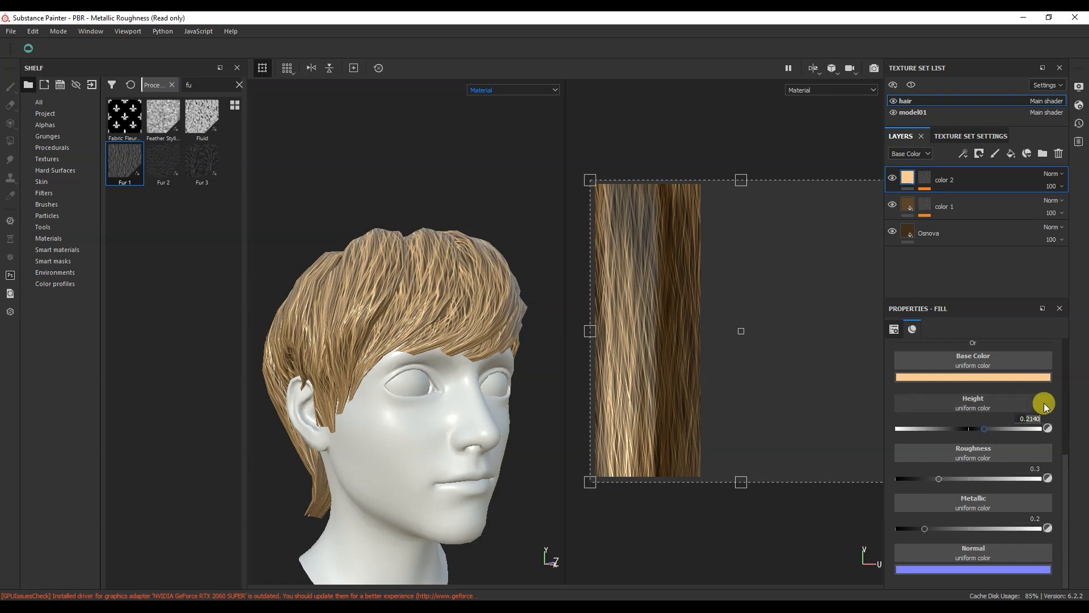
pyautogui.press('Return')
# - In Base Color view, set the horizontal UV scale of the color 2 mask's Fur 1 fill to 0.88
pyautogui.click(926, 177)
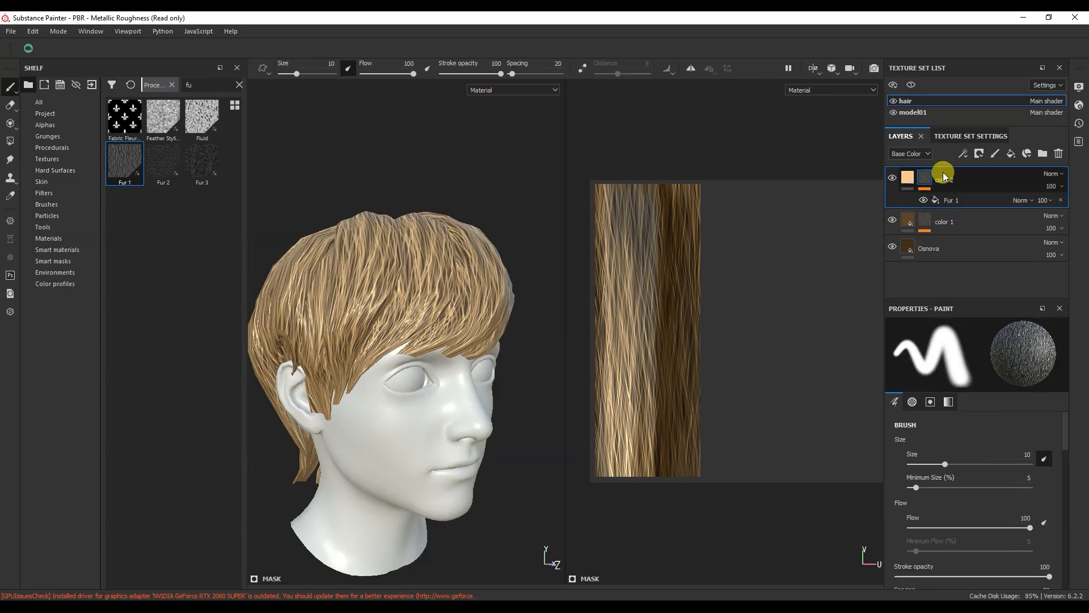
pyautogui.click(972, 197)
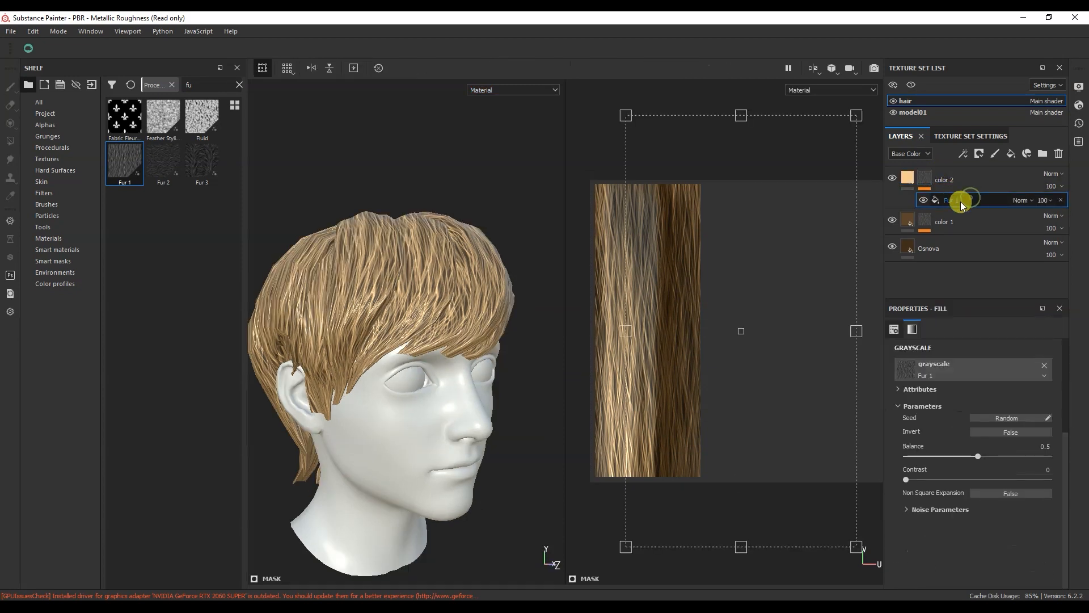
pyautogui.click(514, 89)
pyautogui.click(503, 115)
pyautogui.keyDown('alt'); pyautogui.moveTo(369, 301); pyautogui.dragTo(431, 316); pyautogui.keyUp('alt')
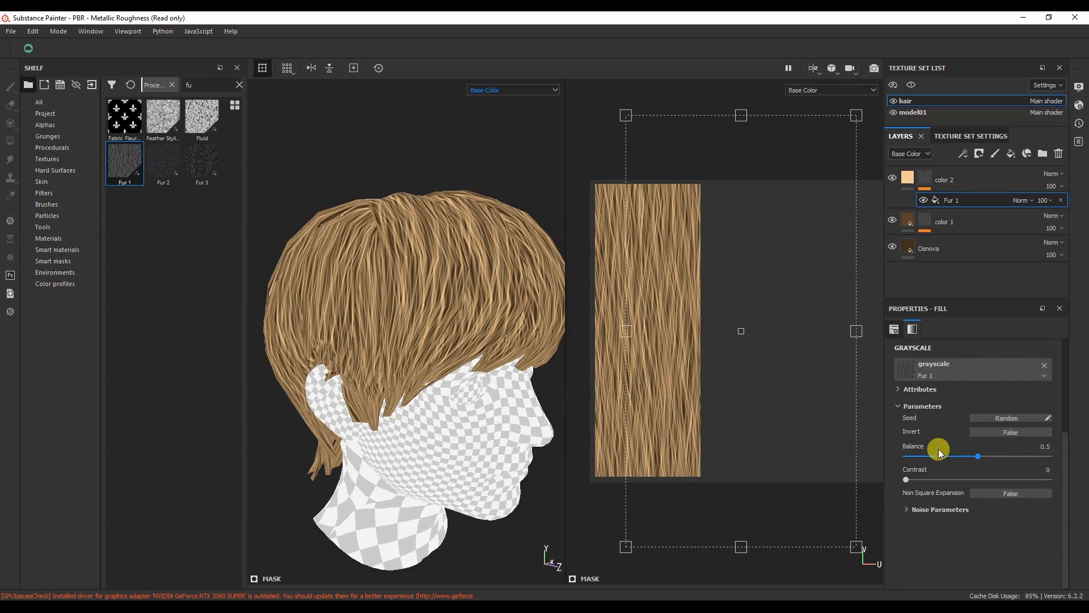
pyautogui.moveTo(1065, 460); pyautogui.dragTo(1065, 393)
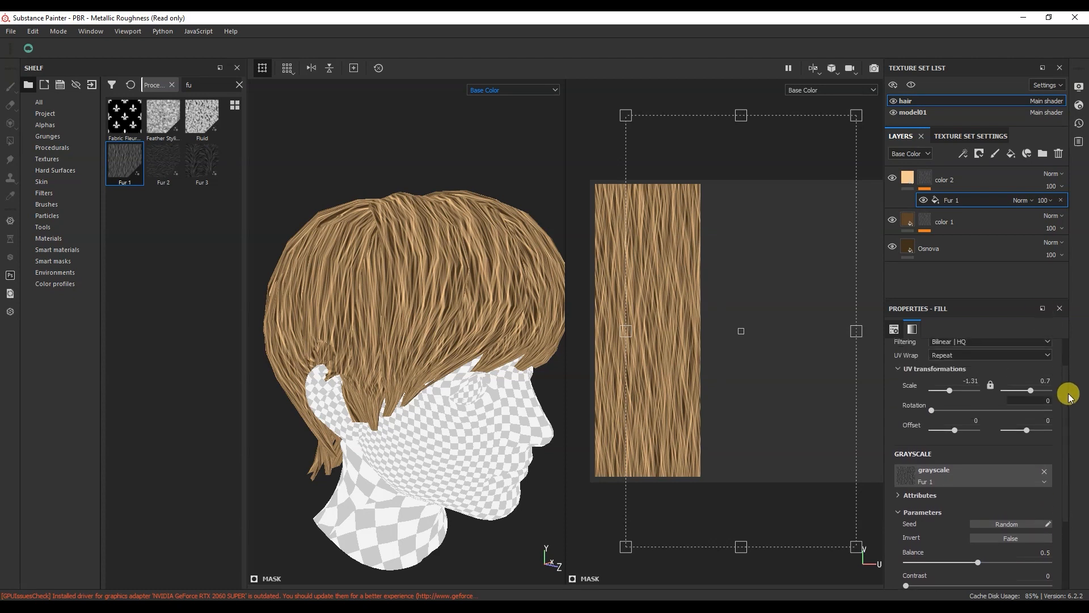
pyautogui.moveTo(952, 395); pyautogui.dragTo(952, 397)
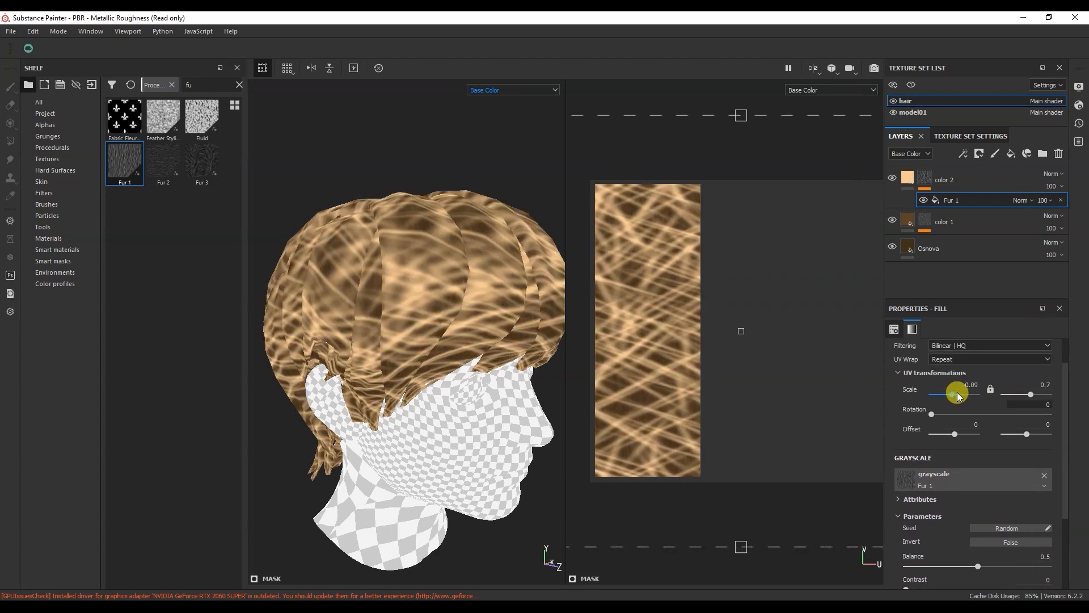
pyautogui.write('0.88')
pyautogui.press('Return')
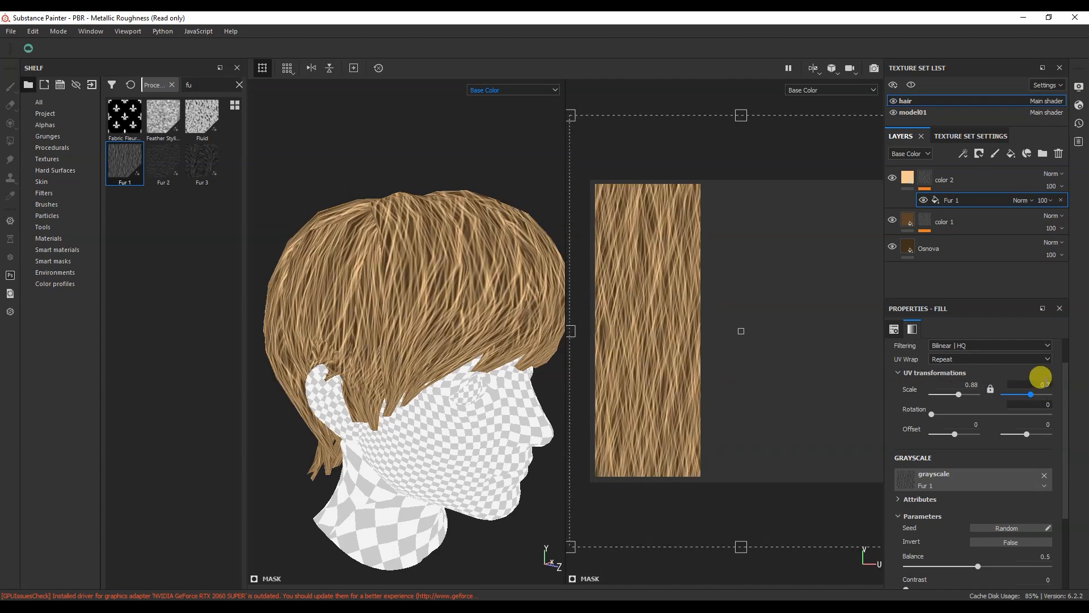
# - Set the vertical UV scale of the color 2 mask's Fur 1 fill to -0.37
pyautogui.click(1028, 394)
pyautogui.moveTo(1028, 397); pyautogui.dragTo(1039, 395)
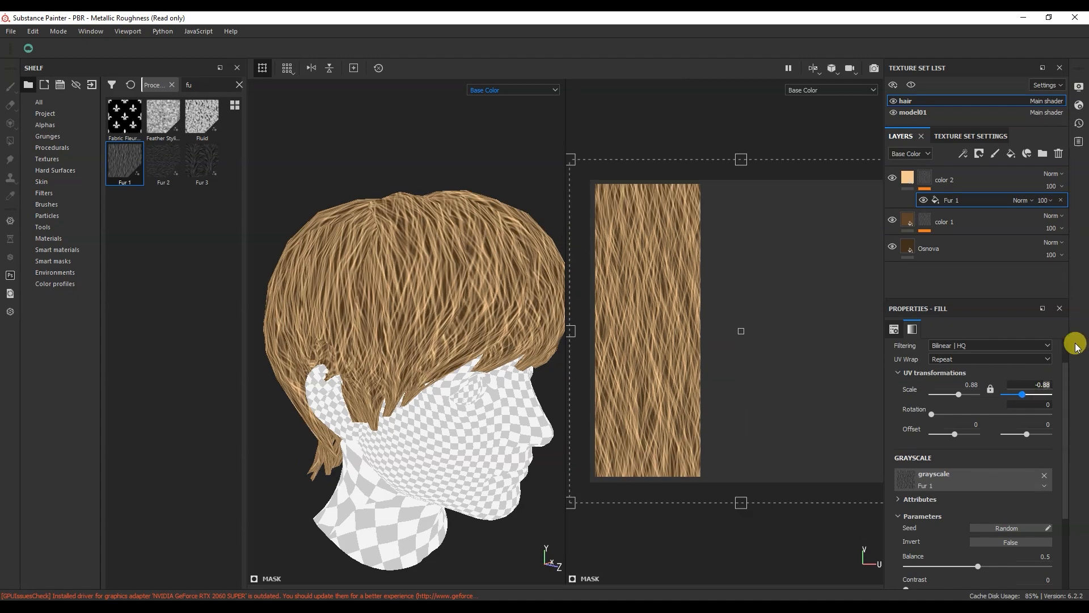
pyautogui.press('Return')
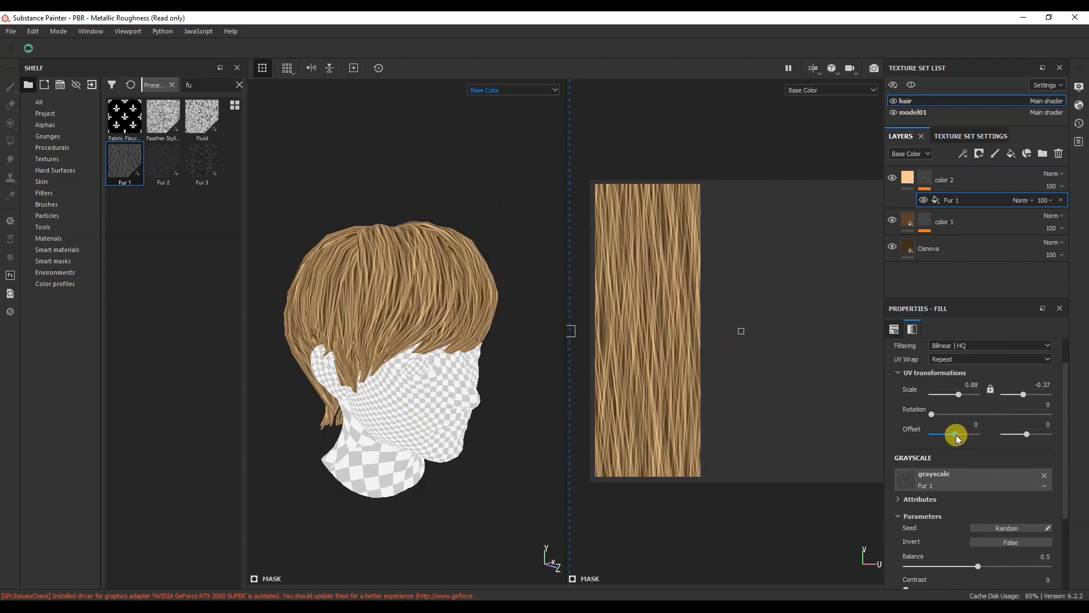
# - Set the horizontal UV offset of the color 2 mask's Fur 1 fill to 0.09
pyautogui.moveTo(955, 435); pyautogui.dragTo(954, 434)
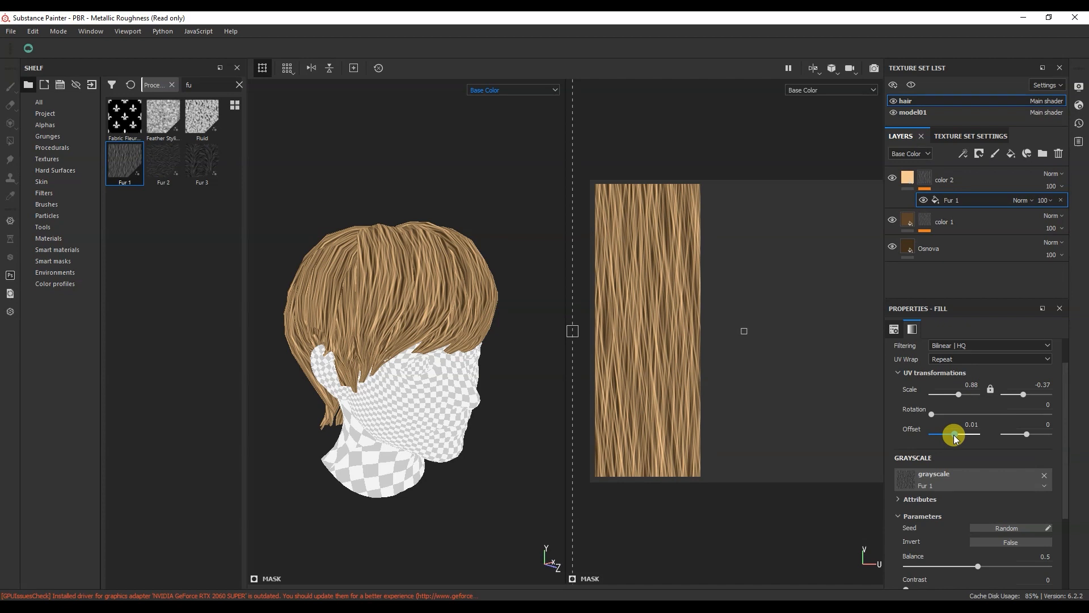
pyautogui.moveTo(956, 434); pyautogui.dragTo(958, 435)
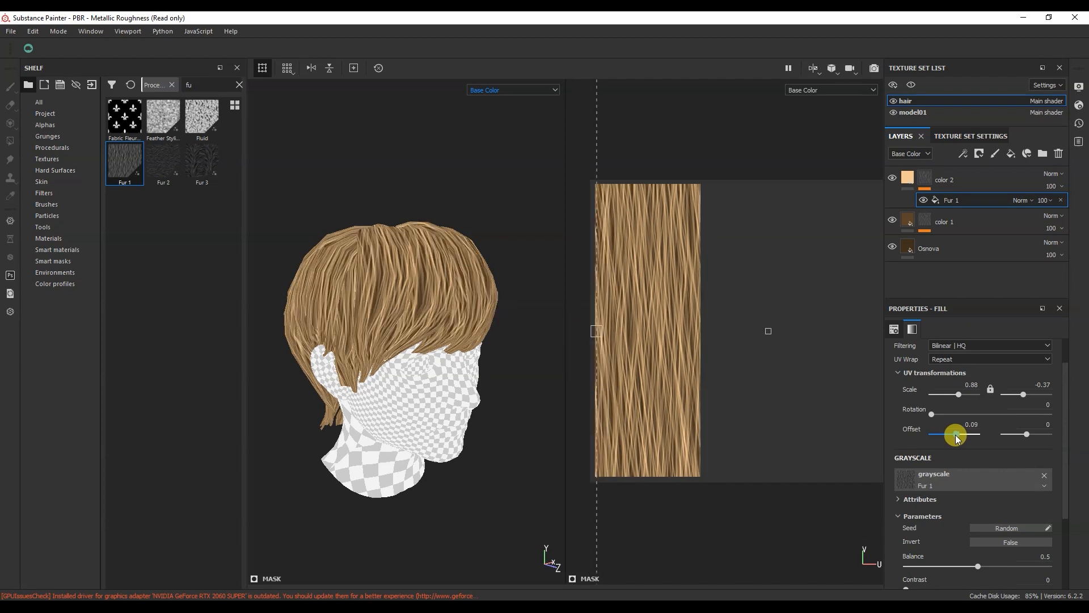
pyautogui.keyDown('alt'); pyautogui.moveTo(291, 401); pyautogui.dragTo(445, 360); pyautogui.keyUp('alt')
pyautogui.keyDown('alt'); pyautogui.moveTo(461, 271); pyautogui.dragTo(429, 279); pyautogui.keyUp('alt')
# - Switch to Material view, hide the color 2 layer and select the Fur 1 fill in the color 1 mask
pyautogui.click(522, 91)
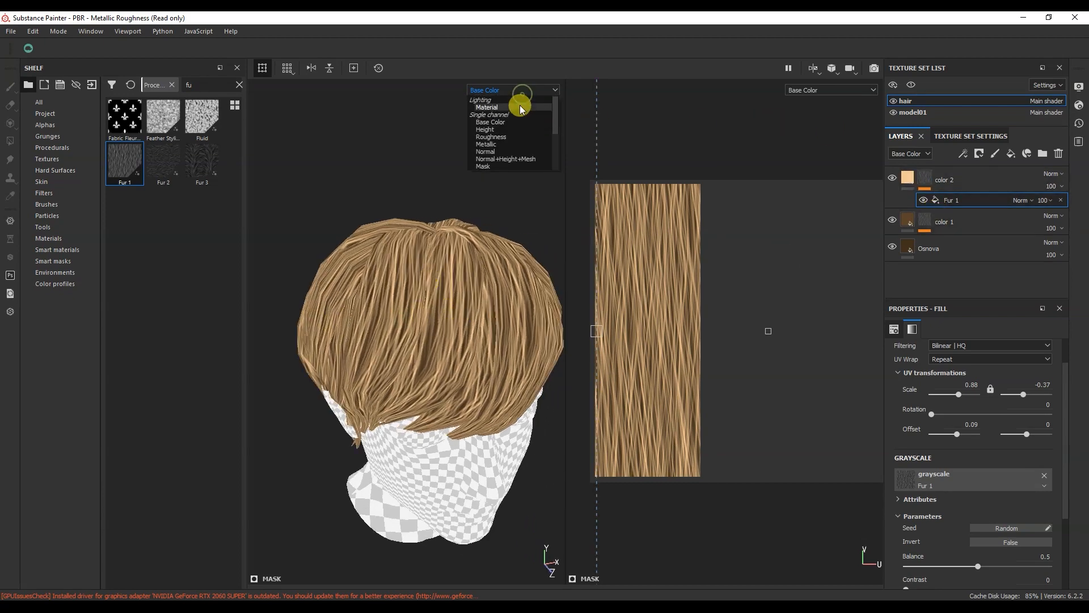
pyautogui.click(522, 108)
pyautogui.click(930, 221)
pyautogui.click(892, 177)
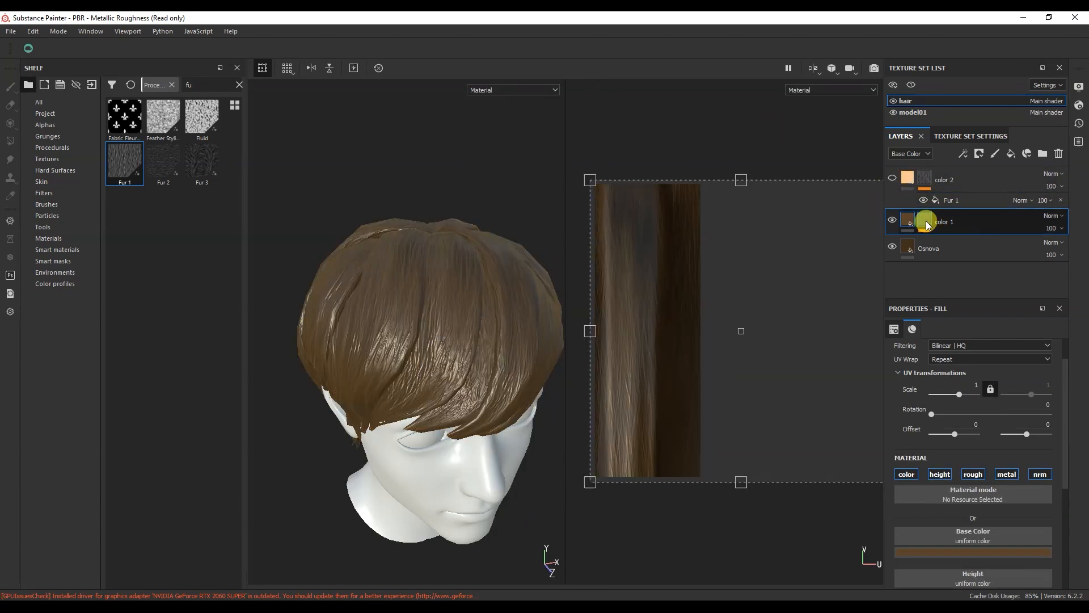
pyautogui.click(926, 223)
pyautogui.click(969, 242)
pyautogui.keyDown('alt'); pyautogui.moveTo(459, 198); pyautogui.dragTo(483, 159); pyautogui.keyUp('alt')
# - In Base Color view, set the horizontal UV offset of the color 1 mask's Fur 1 fill to -0.52
pyautogui.click(492, 91)
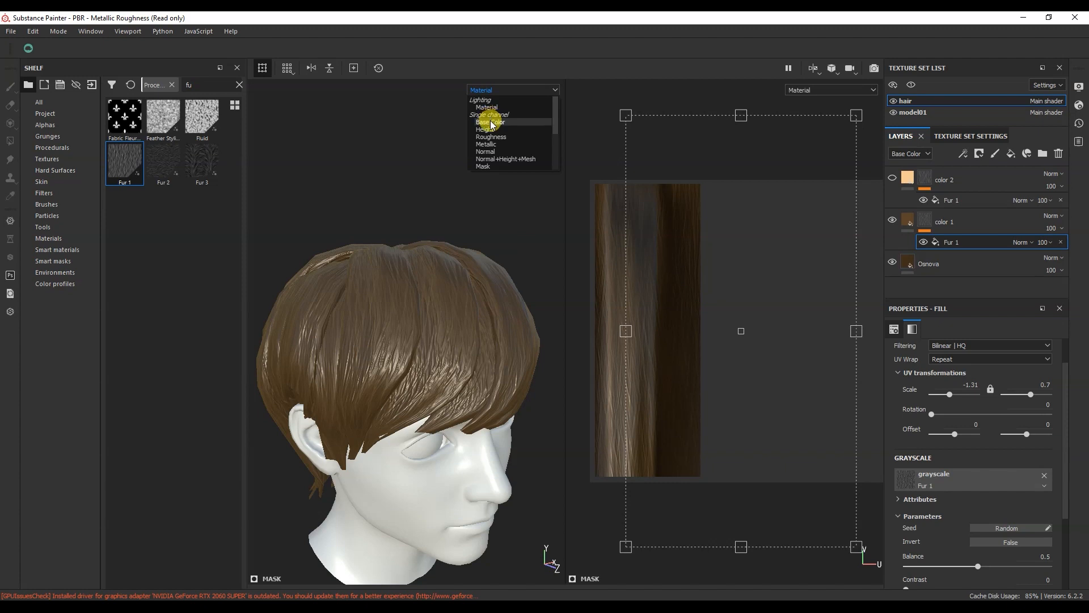
pyautogui.click(491, 122)
pyautogui.keyDown('alt'); pyautogui.moveTo(431, 222); pyautogui.dragTo(411, 284); pyautogui.keyUp('alt')
pyautogui.keyDown('alt'); pyautogui.moveTo(394, 360); pyautogui.dragTo(454, 318); pyautogui.keyUp('alt')
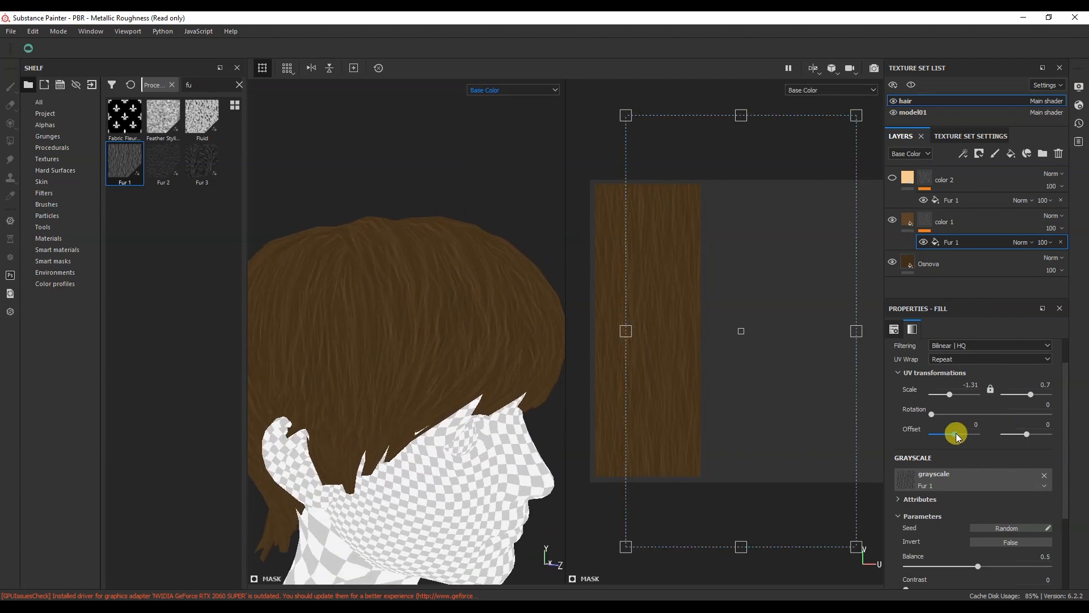
pyautogui.moveTo(956, 434); pyautogui.dragTo(954, 433)
pyautogui.keyDown('alt'); pyautogui.moveTo(344, 431); pyautogui.dragTo(392, 435); pyautogui.keyUp('alt')
pyautogui.moveTo(951, 438); pyautogui.dragTo(942, 438)
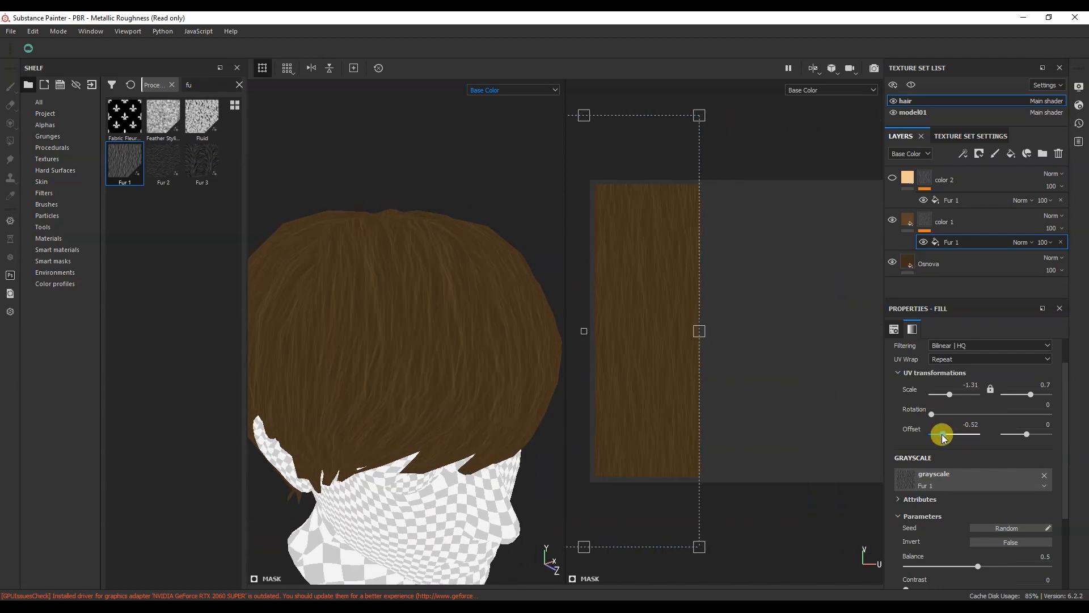
# - Set the vertical UV offset of the color 1 mask's Fur 1 fill to -0.37
pyautogui.moveTo(1026, 434); pyautogui.dragTo(1019, 434)
pyautogui.keyDown('alt'); pyautogui.moveTo(437, 414); pyautogui.dragTo(427, 394); pyautogui.keyUp('alt')
pyautogui.keyDown('alt'); pyautogui.moveTo(428, 394); pyautogui.dragTo(382, 372, button='right'); pyautogui.keyUp('alt')
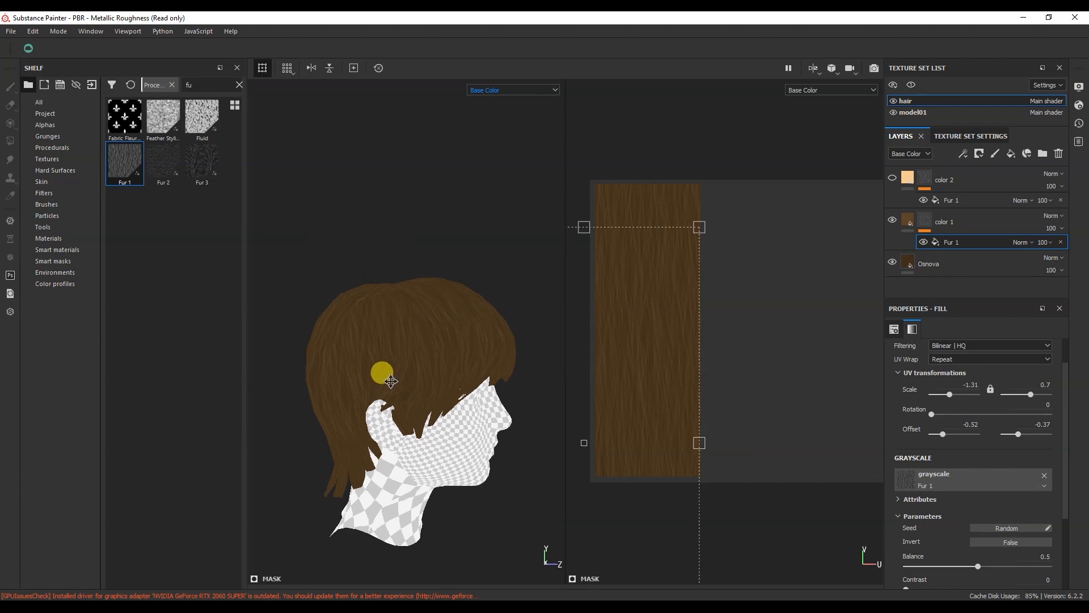
# - Return to Material view and make the color 2 layer visible again
pyautogui.keyDown('alt'); pyautogui.moveTo(382, 372); pyautogui.dragTo(482, 278); pyautogui.keyUp('alt')
pyautogui.click(507, 92)
pyautogui.click(504, 107)
pyautogui.click(893, 178)
pyautogui.keyDown('alt'); pyautogui.moveTo(399, 377); pyautogui.dragTo(512, 366); pyautogui.keyUp('alt')
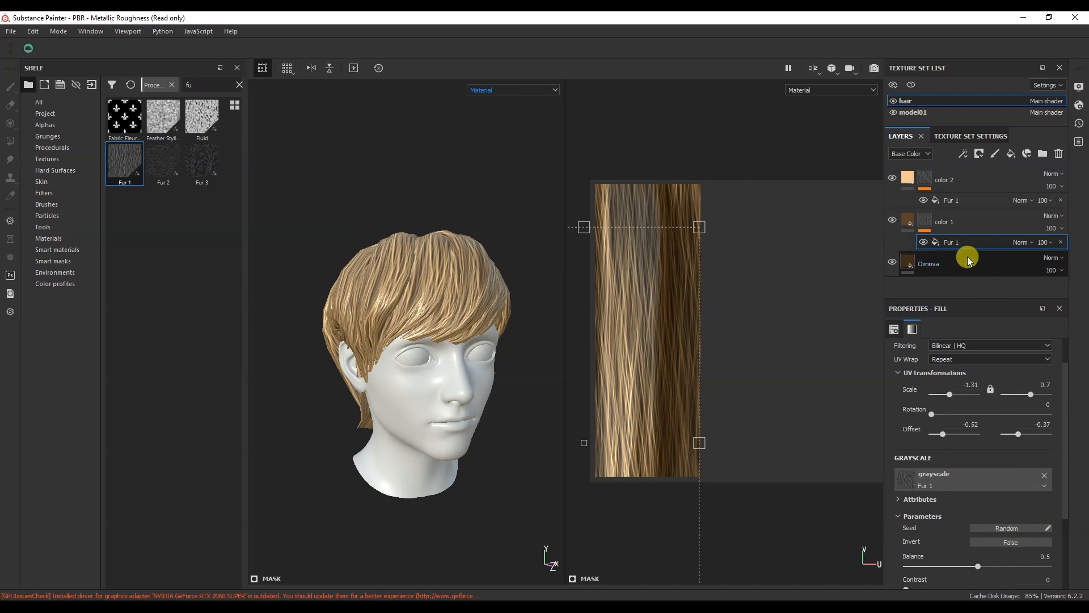
# - Duplicate the color 1 layer, move the copy to the top of the layer stack and rename it as opacity
pyautogui.click(972, 220)
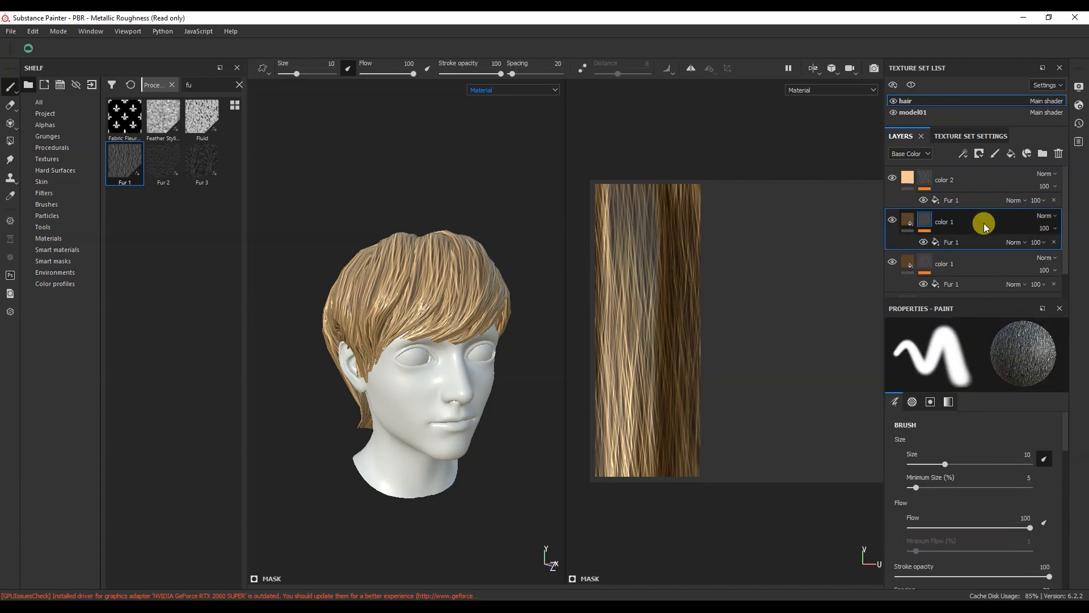
pyautogui.hotkey('ctrl', 'd')
pyautogui.moveTo(905, 166); pyautogui.dragTo(979, 170)
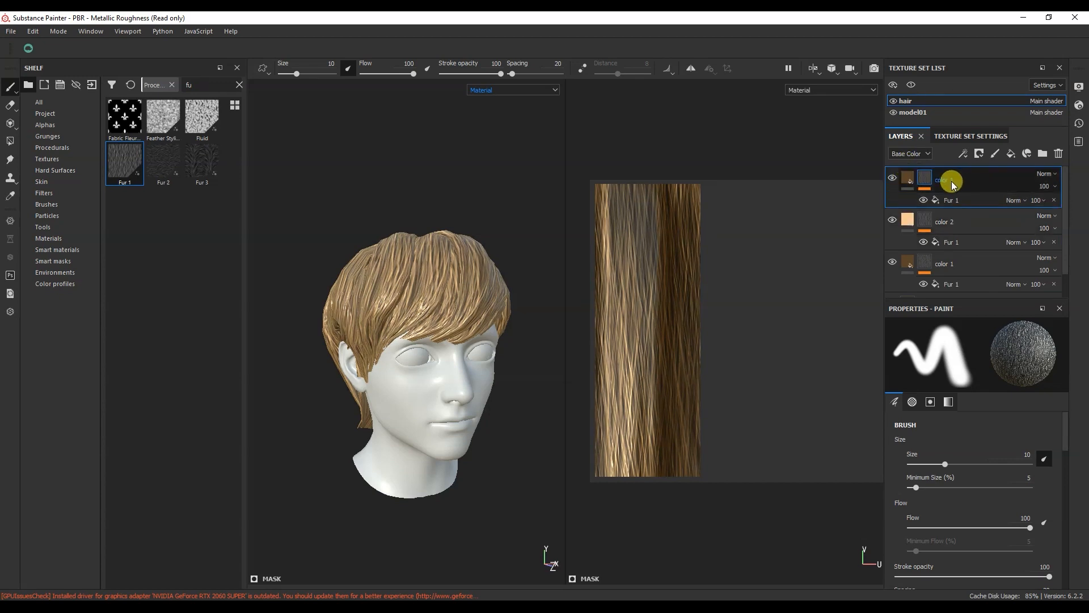
pyautogui.write('opacity')
pyautogui.press('Return')
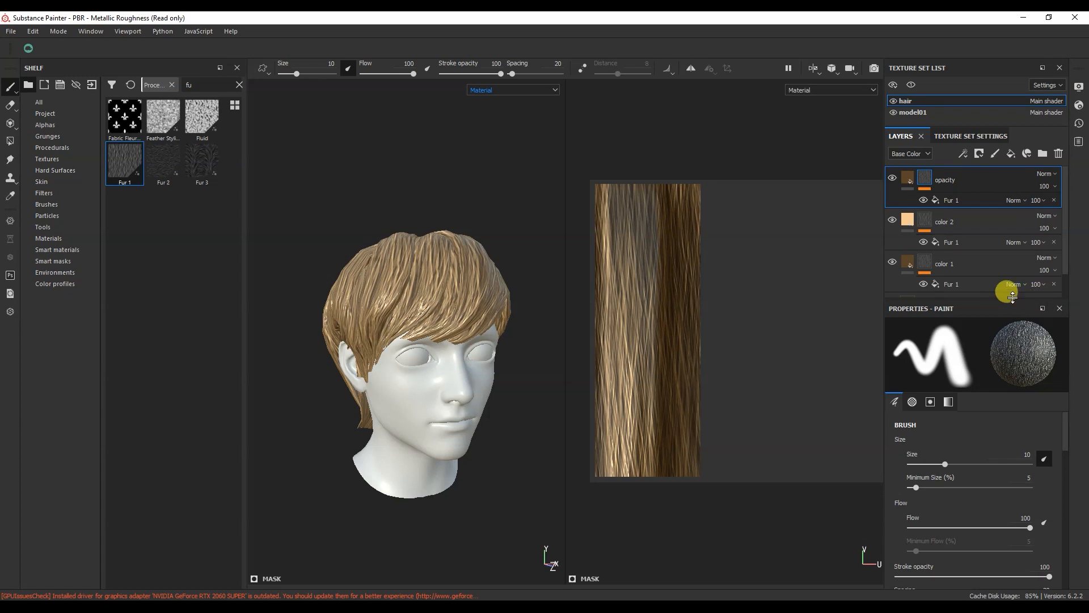
# - Replace the hair's pbr-metal-rough shader with its variant that supports opacity
pyautogui.moveTo(1006, 300); pyautogui.dragTo(1006, 337)
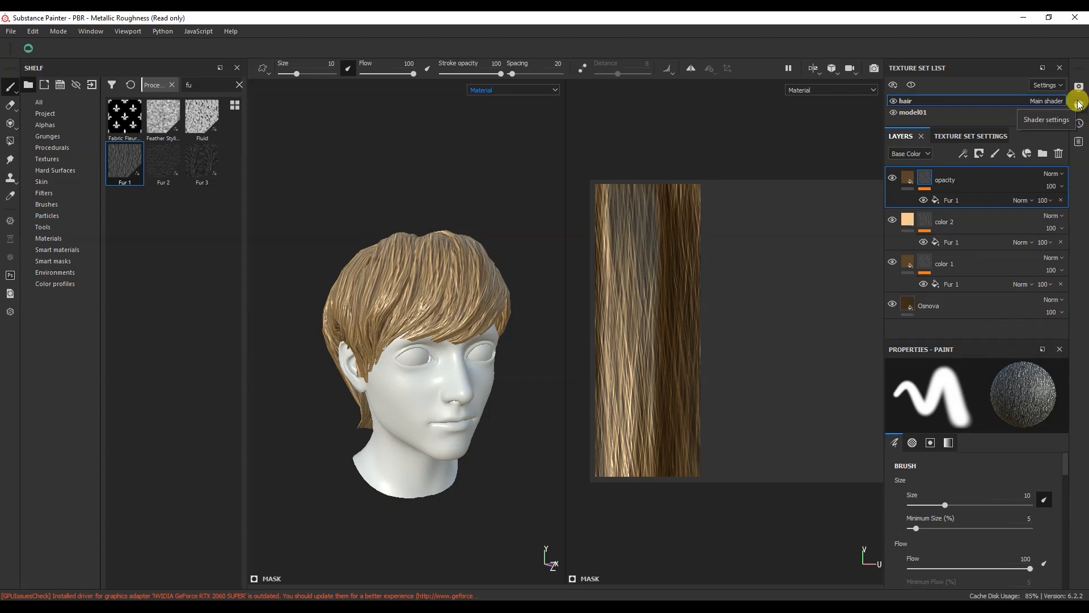
pyautogui.click(1080, 105)
pyautogui.click(972, 137)
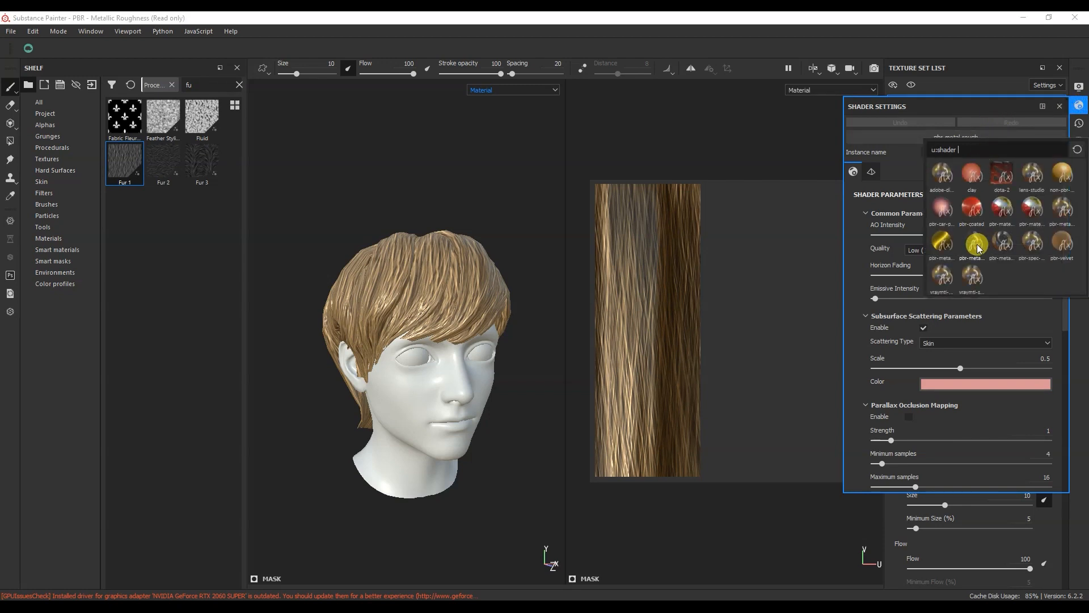
pyautogui.moveTo(977, 247)
pyautogui.click(976, 246)
pyautogui.click(1079, 108)
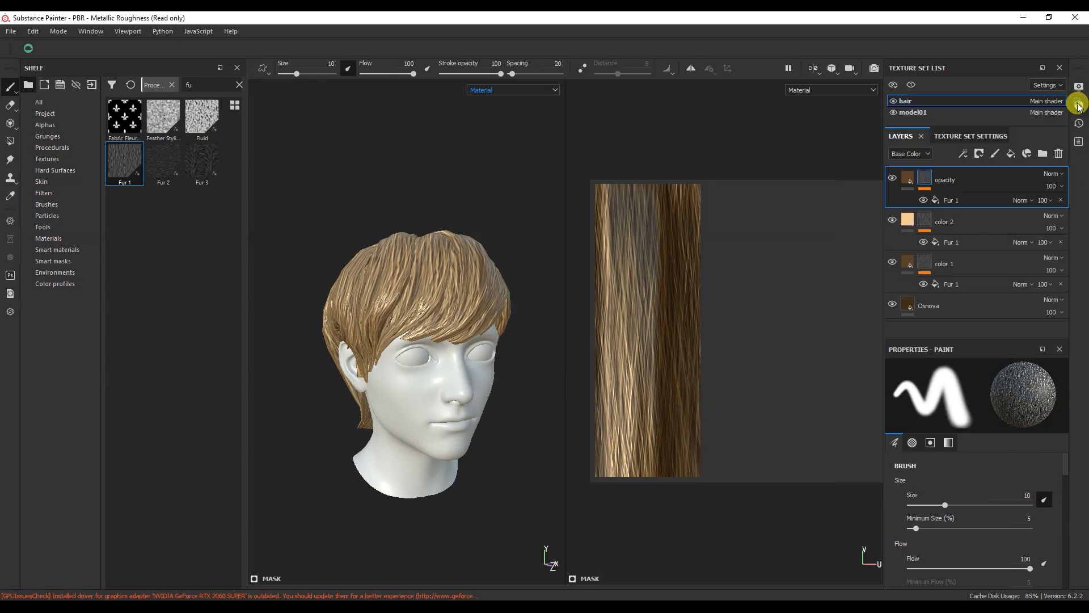
pyautogui.keyDown('alt'); pyautogui.moveTo(396, 262); pyautogui.dragTo(431, 270); pyautogui.keyUp('alt')
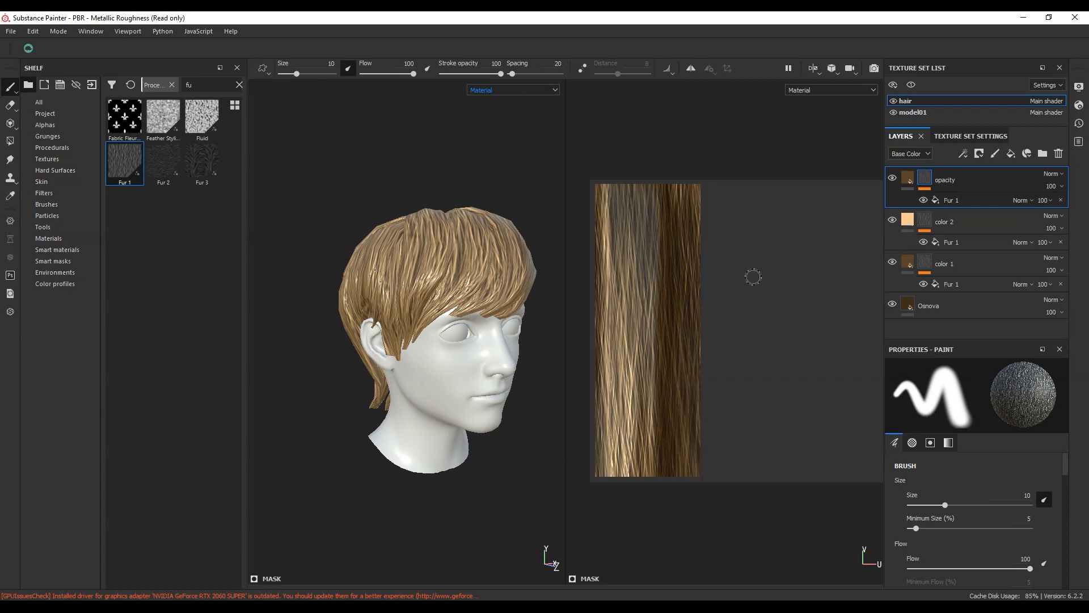
# - Add an Opacity channel to the hair texture set's channel list
pyautogui.click(963, 138)
pyautogui.moveTo(1068, 249); pyautogui.dragTo(1068, 219)
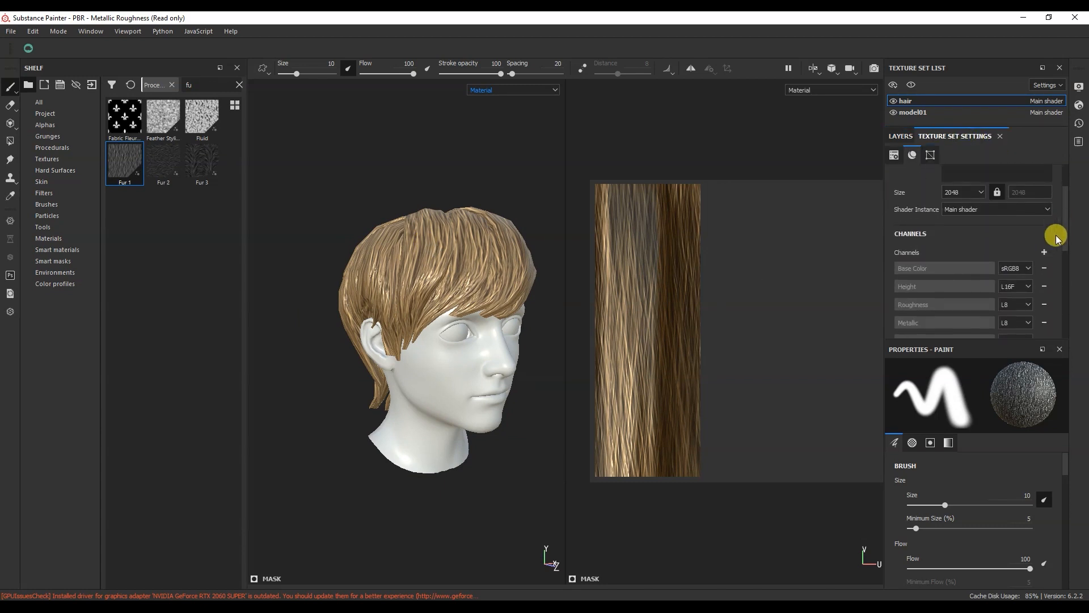
pyautogui.click(1044, 252)
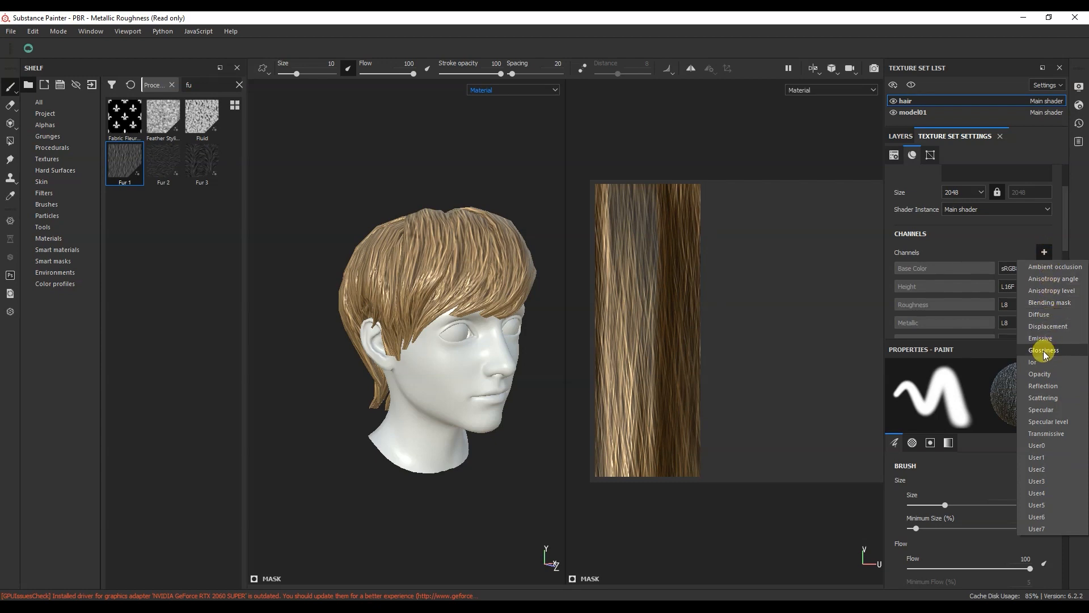
pyautogui.click(1052, 375)
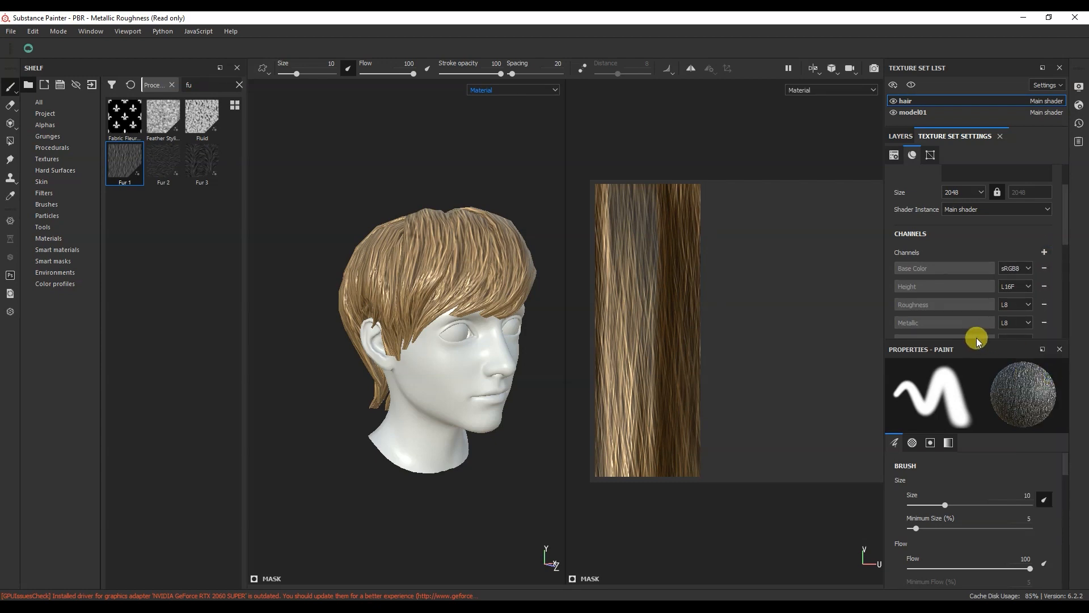
pyautogui.moveTo(978, 344); pyautogui.dragTo(979, 416)
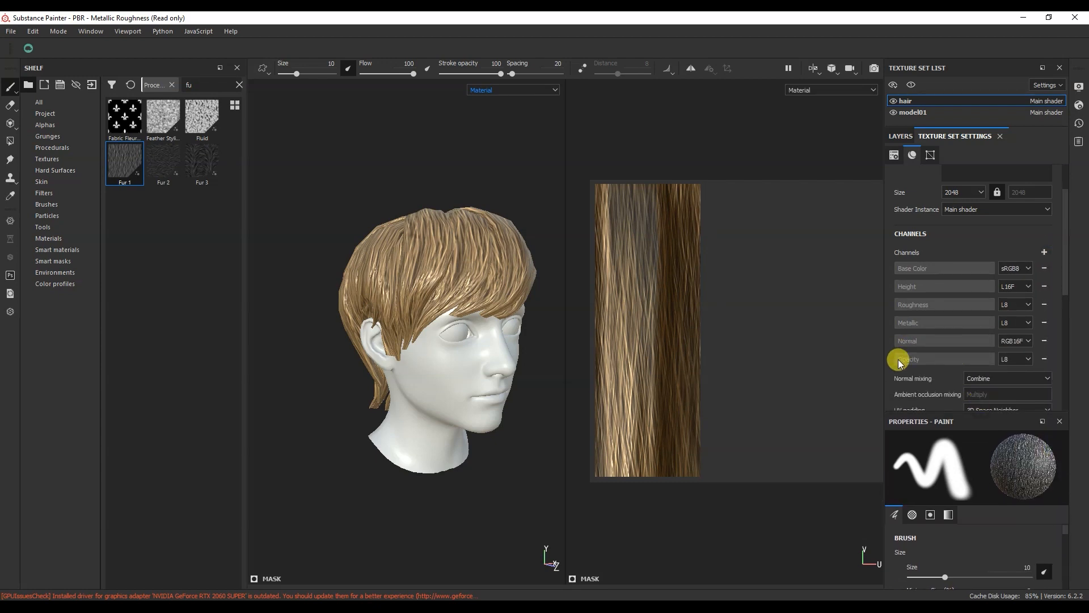
# - Limit the opacity layer's fill to the opacity channel by disabling color, height, roughness, metallic and normal
pyautogui.click(901, 136)
pyautogui.click(908, 181)
pyautogui.moveTo(961, 416); pyautogui.dragTo(963, 319)
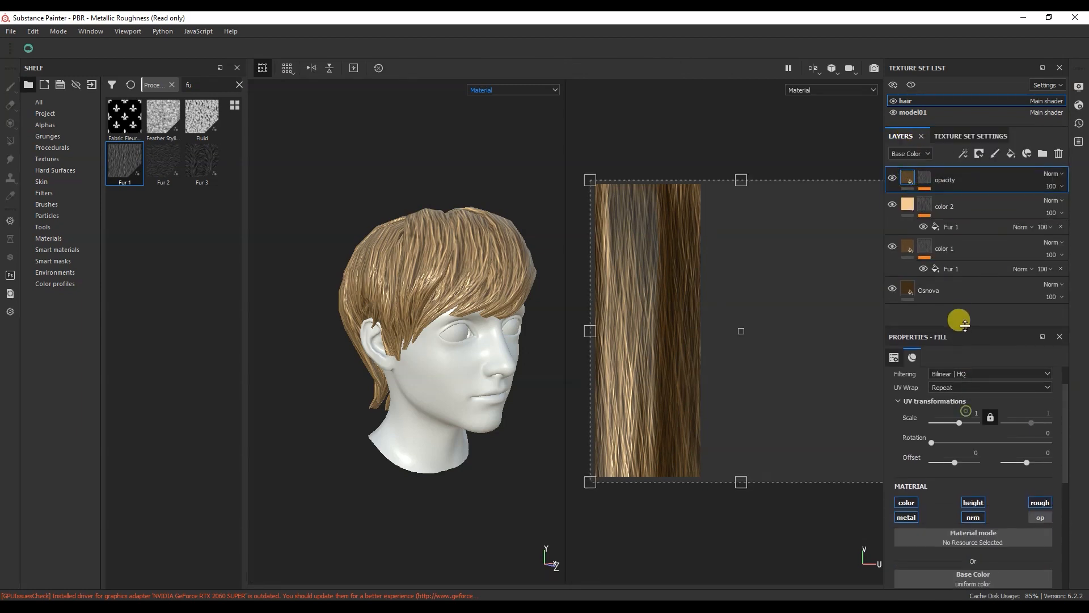
pyautogui.moveTo(1068, 440); pyautogui.dragTo(1065, 494)
pyautogui.click(908, 411)
pyautogui.click(974, 411)
pyautogui.click(1040, 411)
pyautogui.click(907, 425)
pyautogui.click(973, 426)
pyautogui.click(1039, 426)
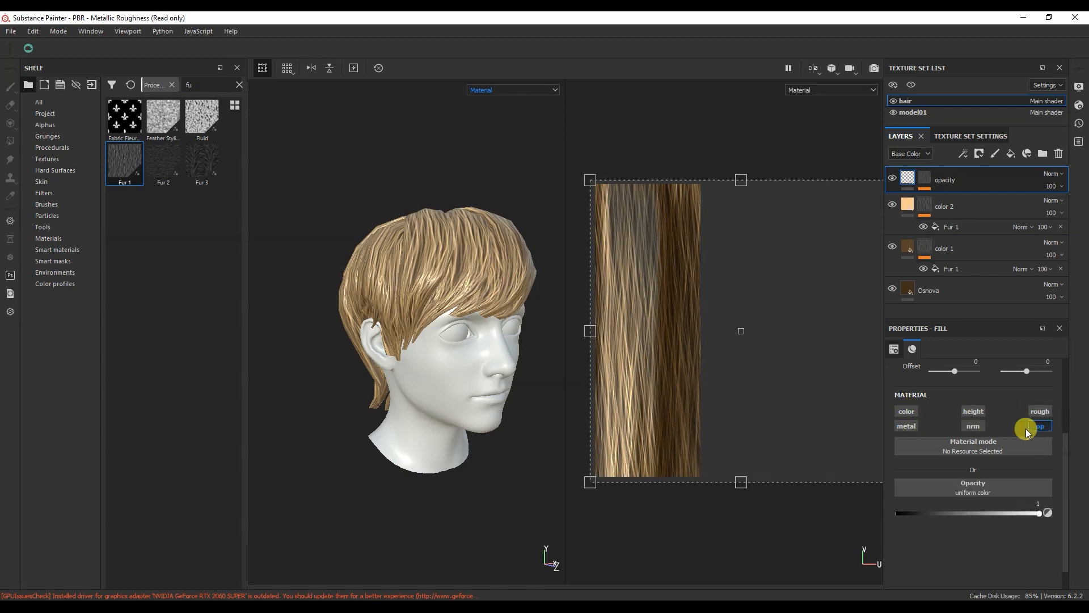
# - Set the opacity layer's uniform opacity value to 0
pyautogui.keyDown('alt'); pyautogui.moveTo(457, 288); pyautogui.dragTo(472, 331); pyautogui.keyUp('alt')
pyautogui.moveTo(1040, 513); pyautogui.dragTo(859, 519)
pyautogui.moveTo(430, 398)
pyautogui.keyDown('alt'); pyautogui.mouseDown()
pyautogui.moveTo(467, 369)
pyautogui.moveTo(535, 382)
pyautogui.moveTo(430, 380)
pyautogui.mouseUp(); pyautogui.keyUp('alt')
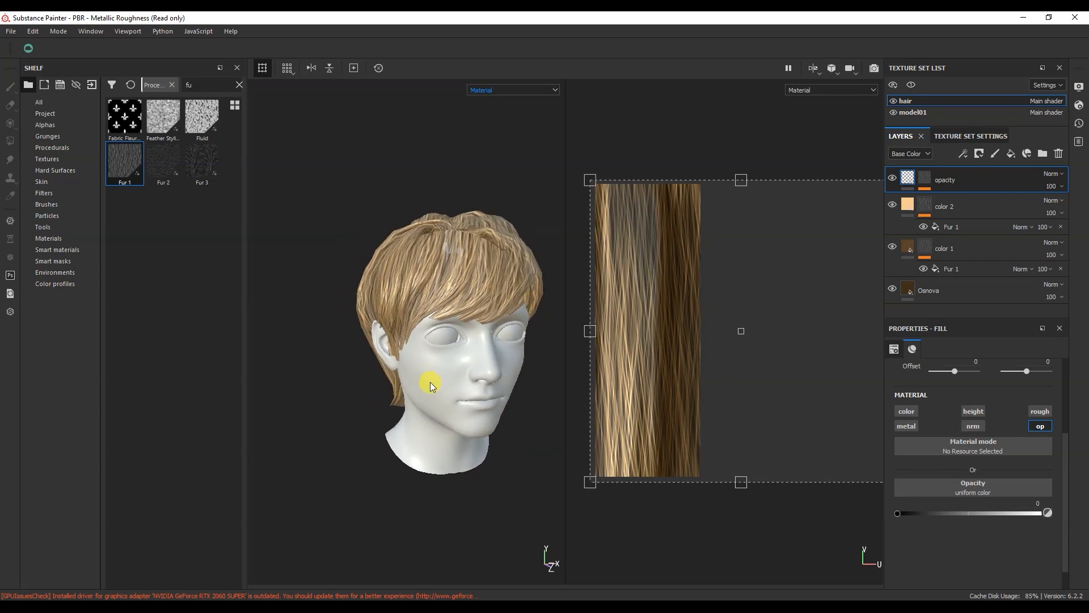
# - Invert the Fur 1 pattern in the opacity layer's mask and preview the hair in an Iray render
pyautogui.click(929, 179)
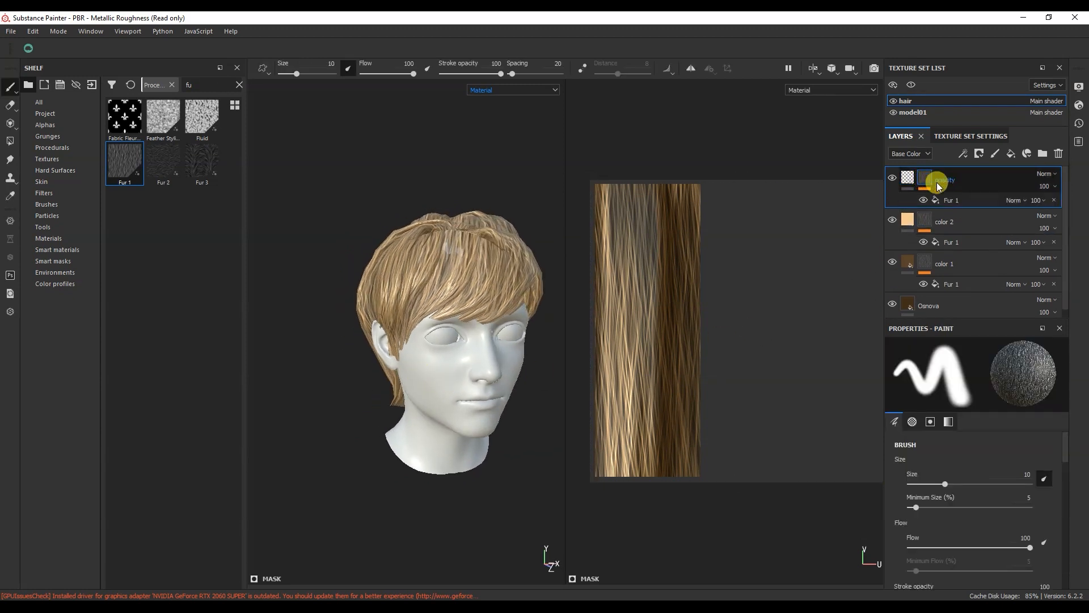
pyautogui.click(960, 202)
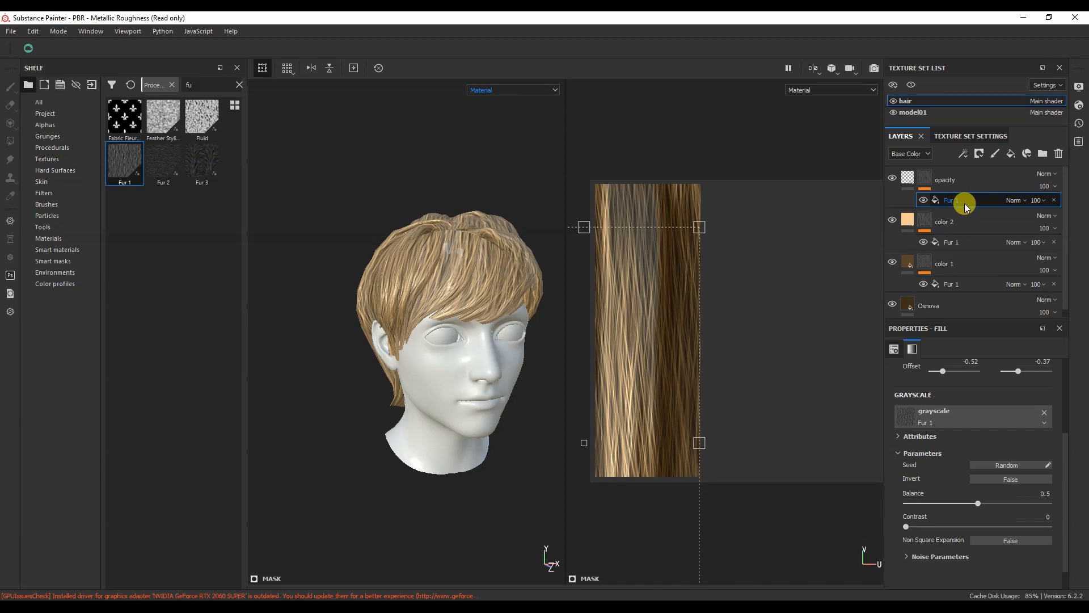
pyautogui.click(999, 479)
pyautogui.keyDown('alt'); pyautogui.moveTo(475, 382); pyautogui.dragTo(540, 376); pyautogui.keyUp('alt')
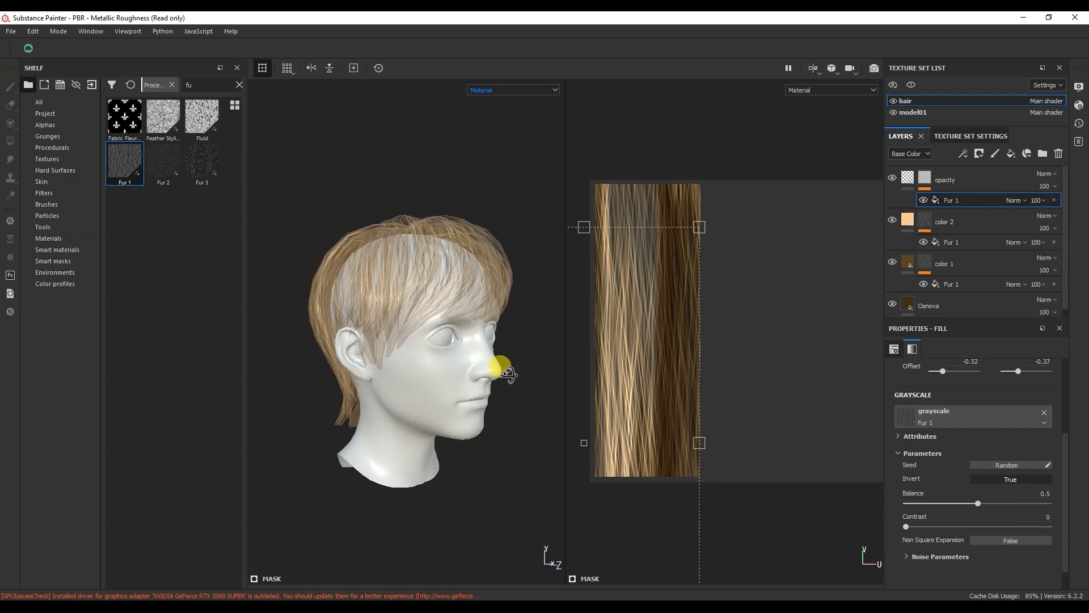
pyautogui.press('F10')
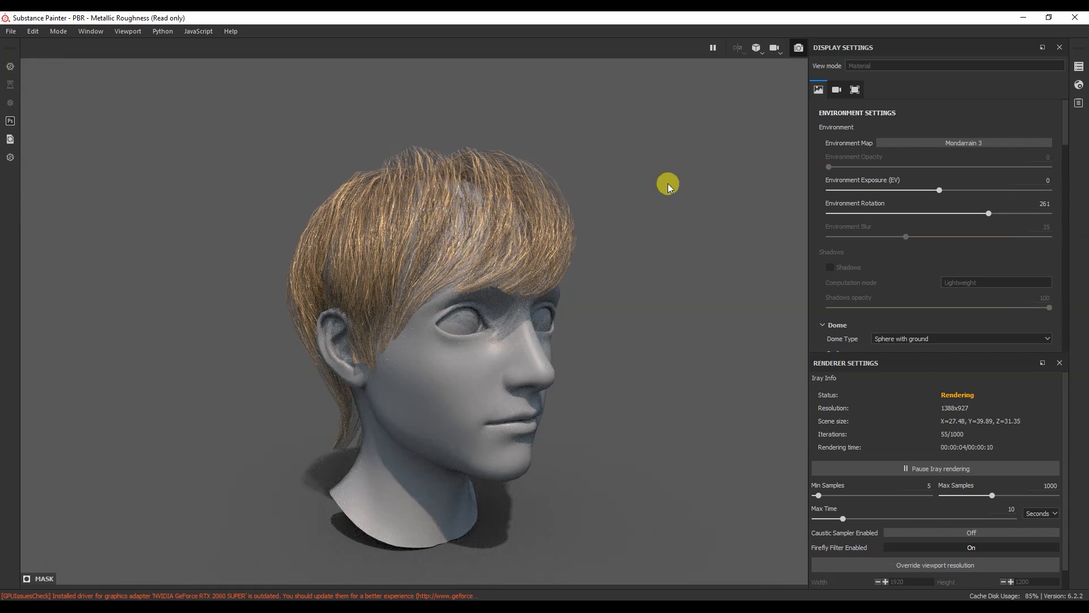
pyautogui.click(797, 52)
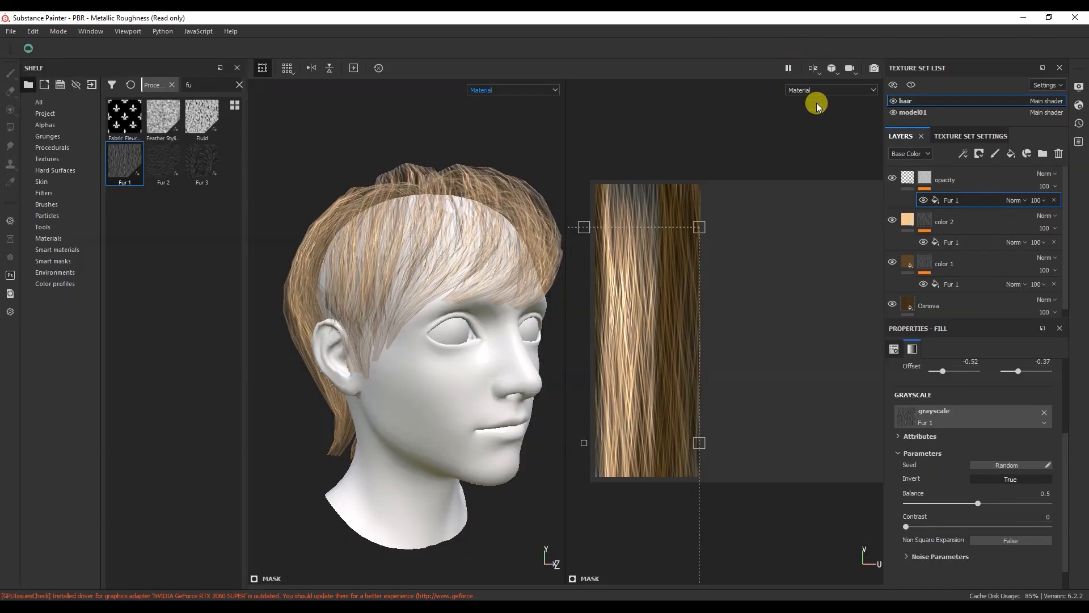
# - Add a Levels effect to the opacity layer's mask and set its input minimum to 0.45
pyautogui.click(928, 180)
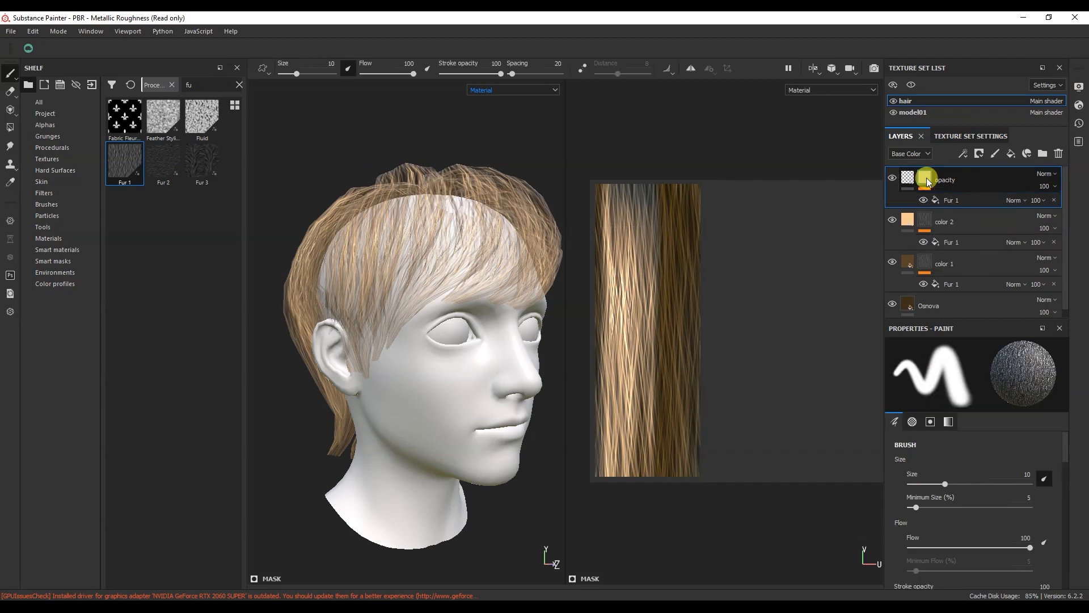
pyautogui.rightClick(928, 181)
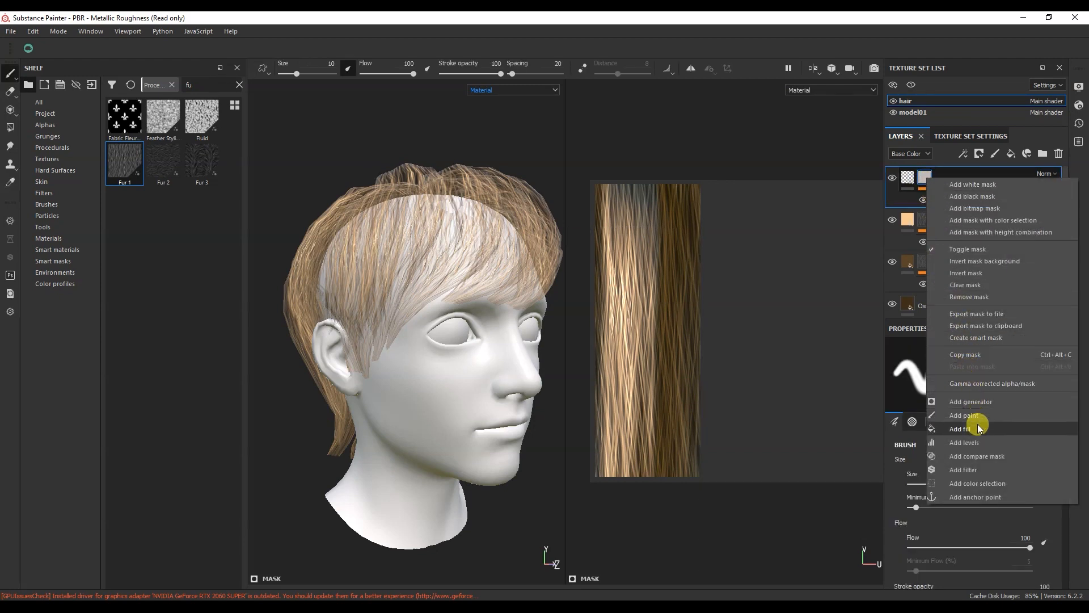
pyautogui.click(972, 442)
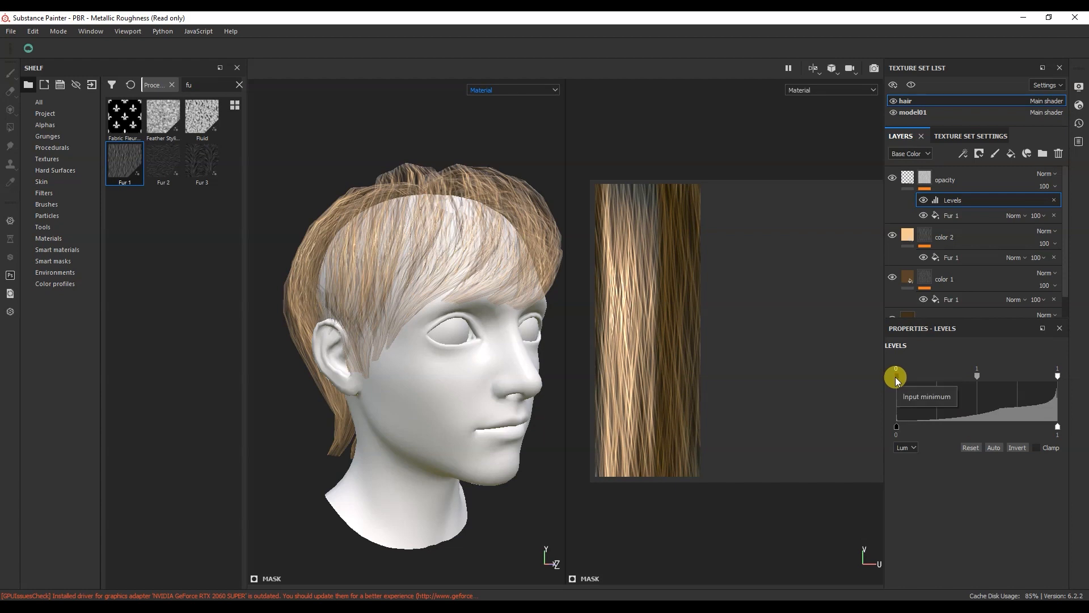
pyautogui.moveTo(896, 377); pyautogui.dragTo(961, 376)
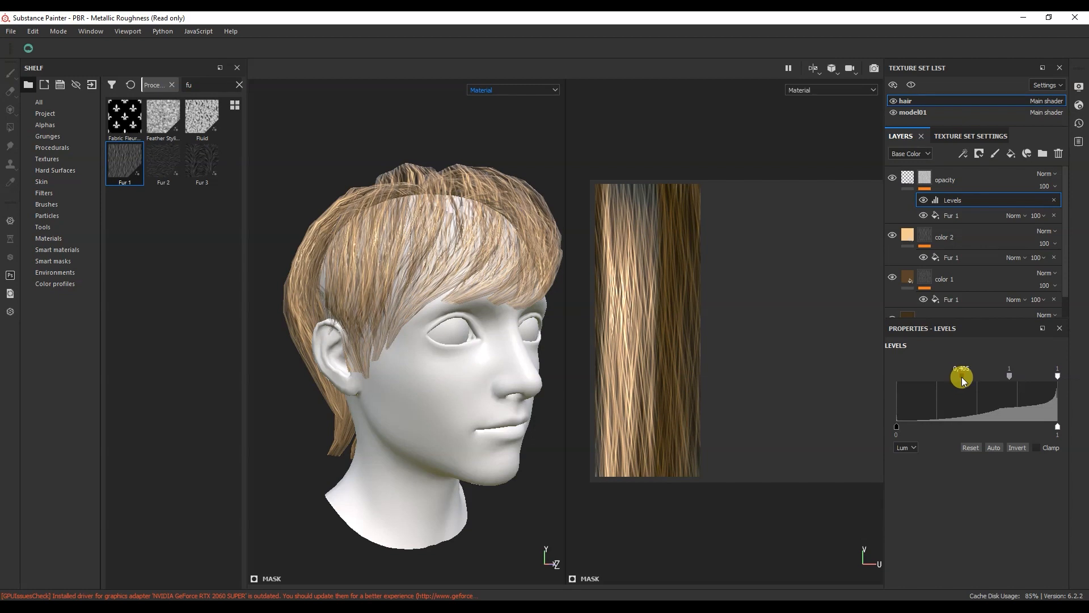
pyautogui.doubleClick(962, 376)
pyautogui.click(980, 372)
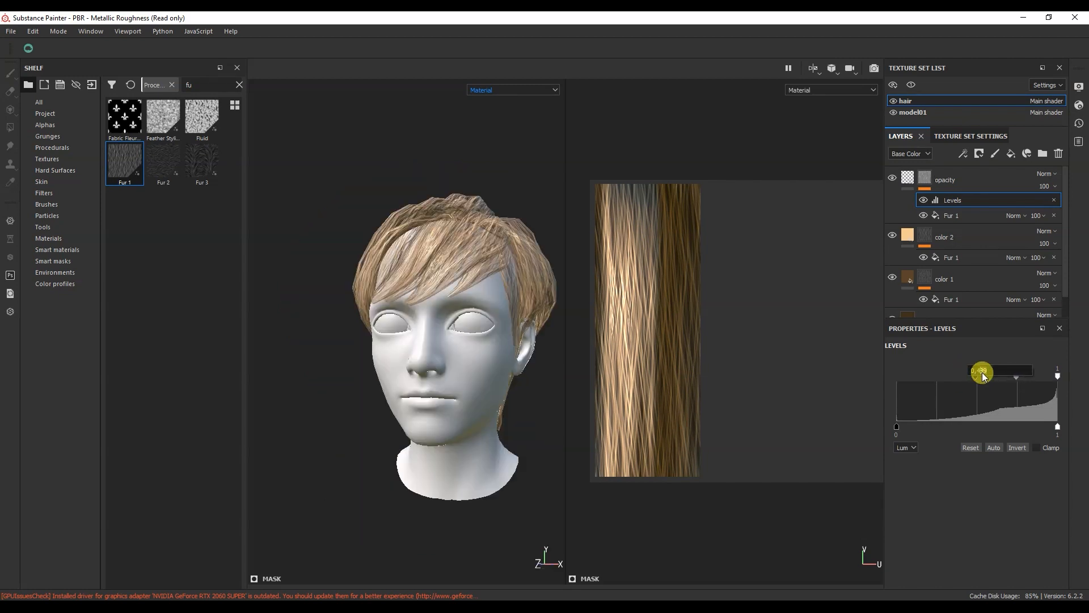
pyautogui.press('Return')
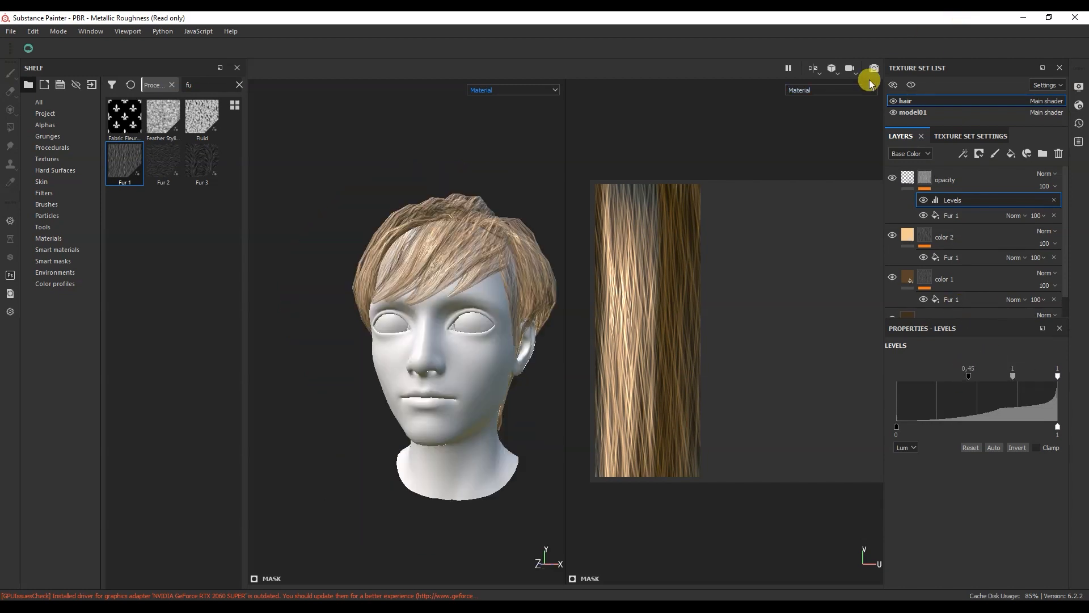
# - Render the head in Iray to examine the semi-transparent hair strands, and look through the display settings
pyautogui.press('F10')
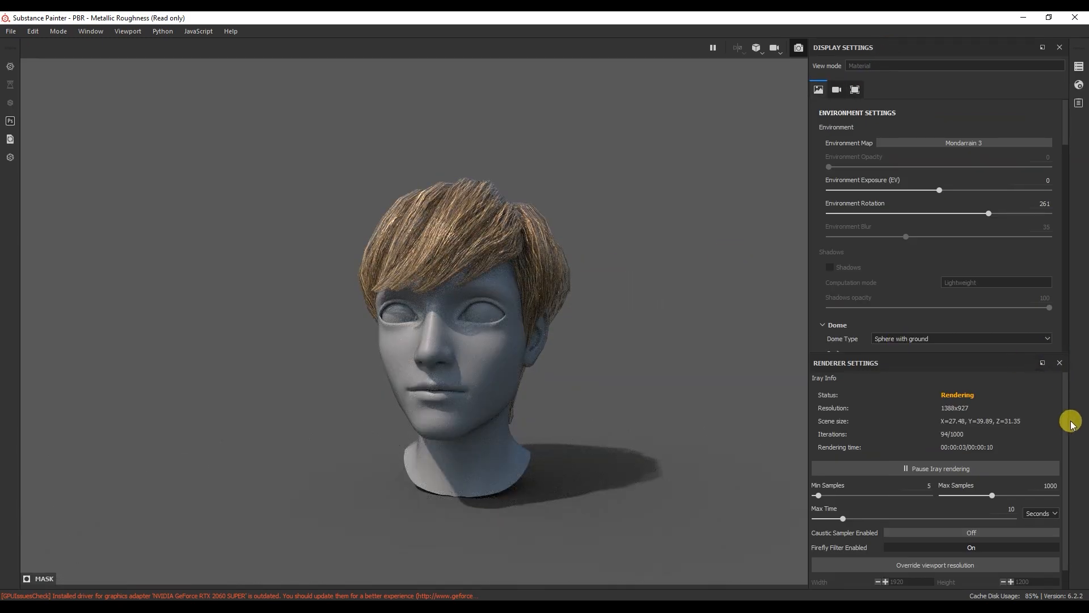
pyautogui.moveTo(1068, 139); pyautogui.dragTo(1070, 257)
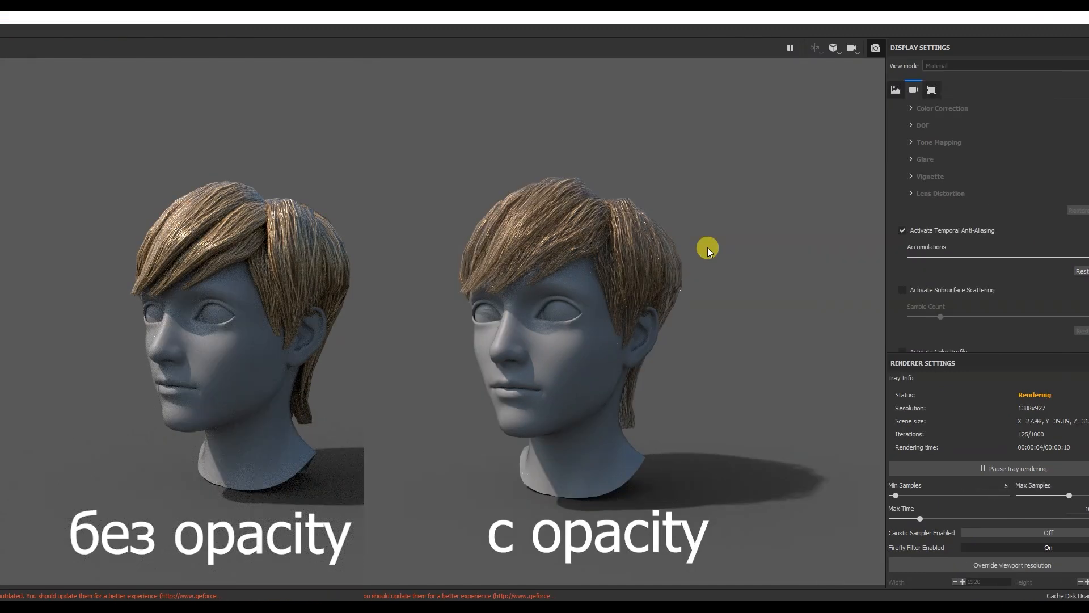